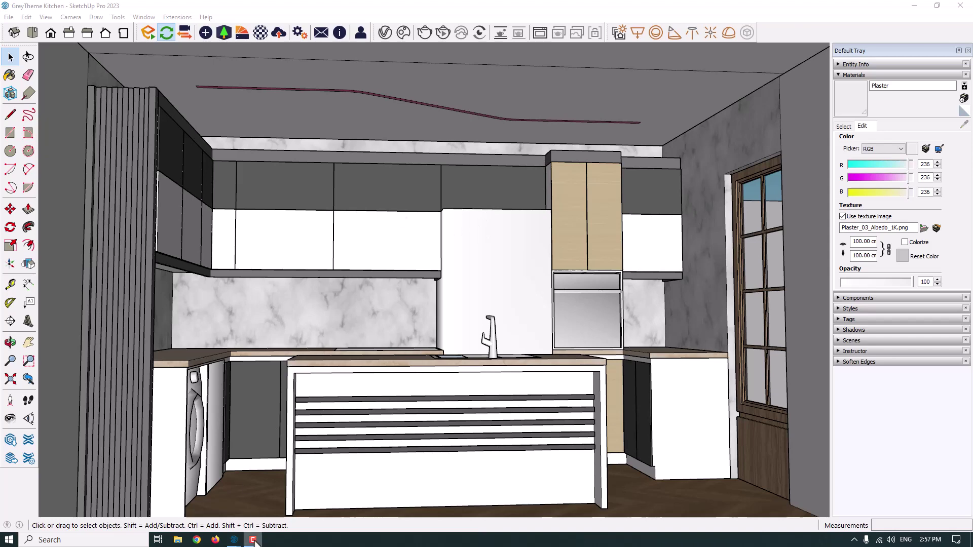
Collapse the materials section and close the Default Tray to free up the modeling view
middle_click_drag(493, 320, 471, 318)
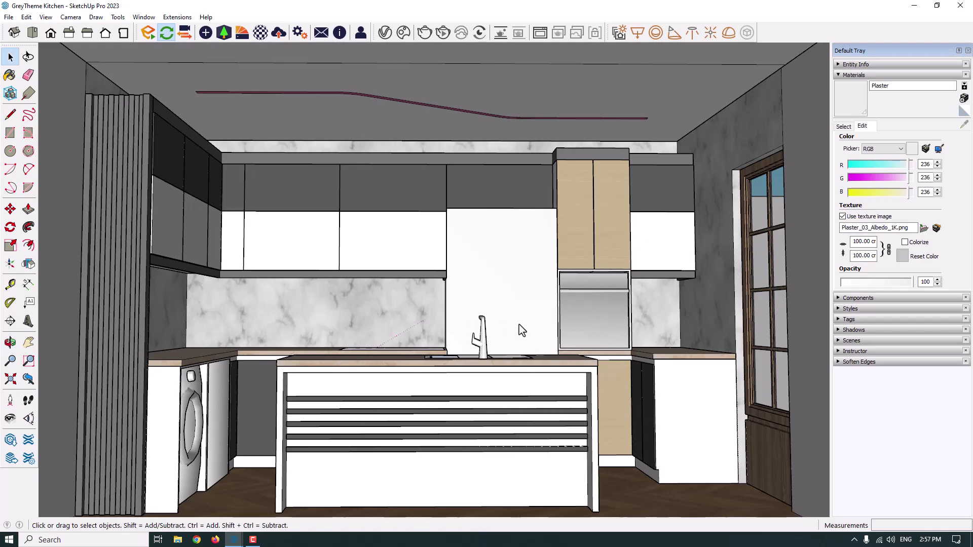
left_click(846, 76)
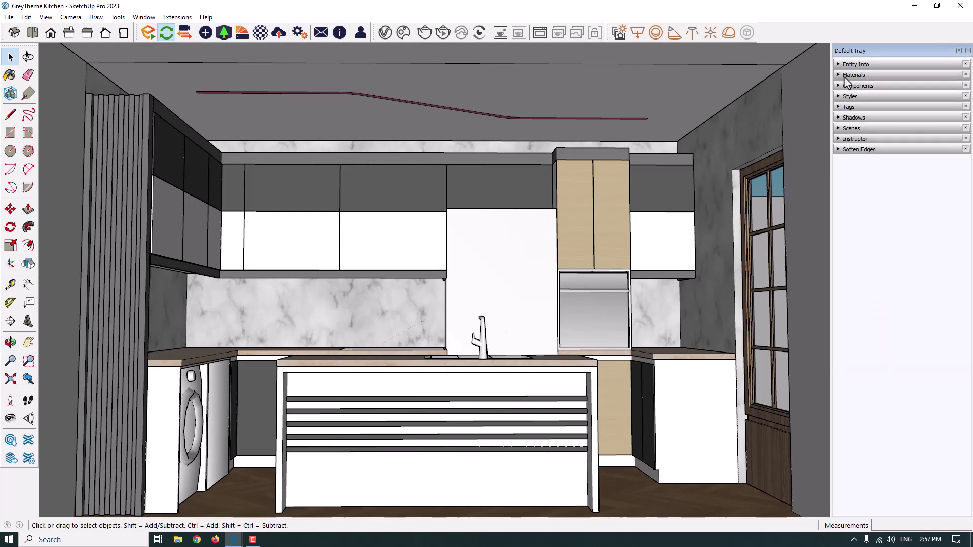
left_click(967, 51)
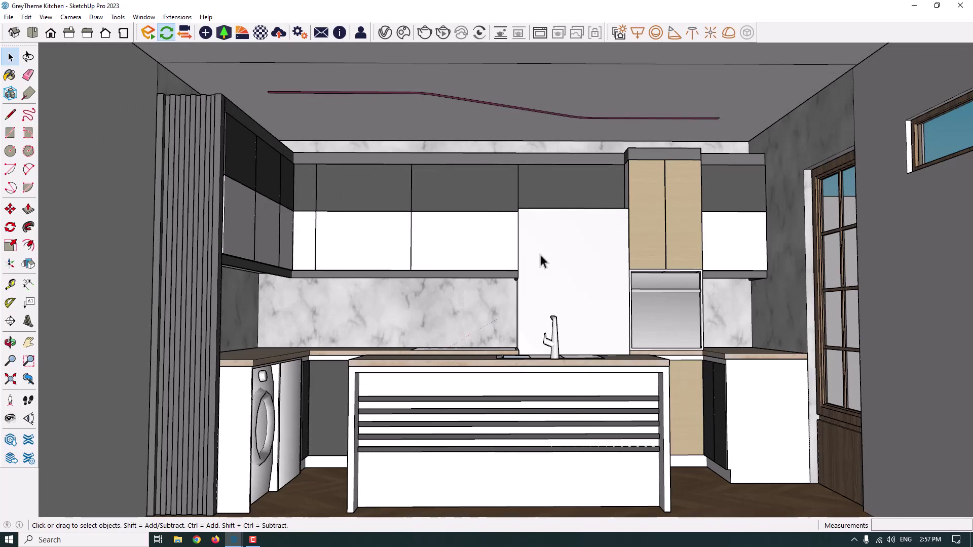
Switch to the Enscape render window and examine the kitchen from several viewpoints, including the side wall, window and wooden door
mouse_move(234, 540)
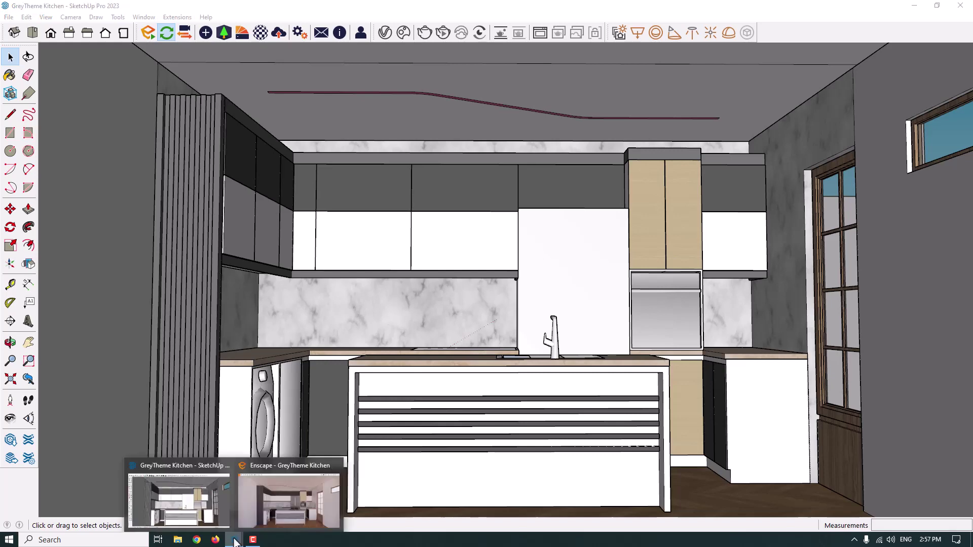
left_click(267, 500)
left_click_drag(393, 366, 346, 370)
key("w")
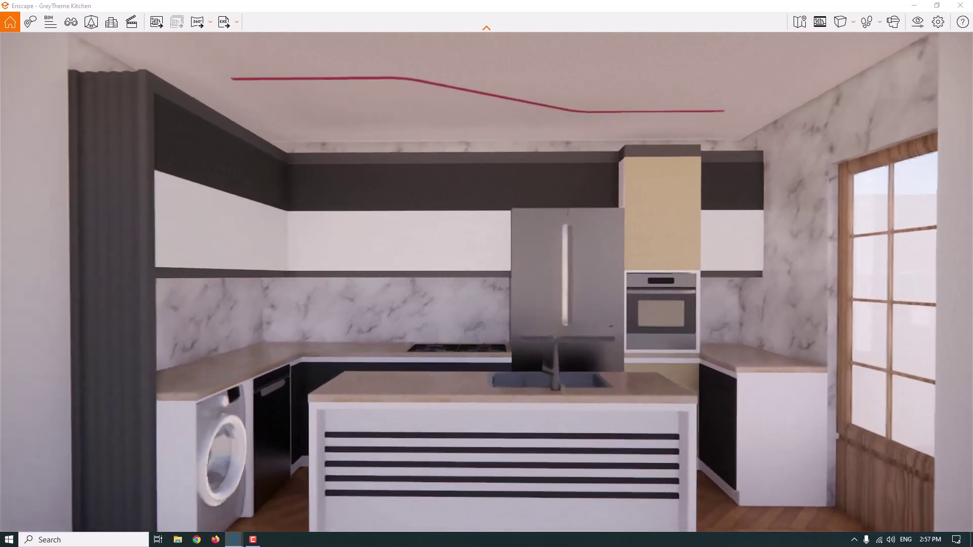
key("s")
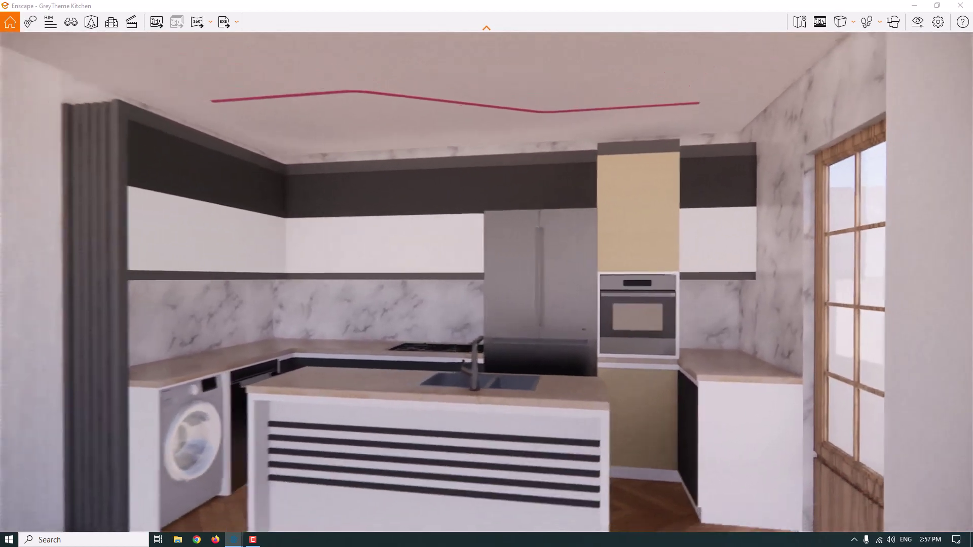
key("w")
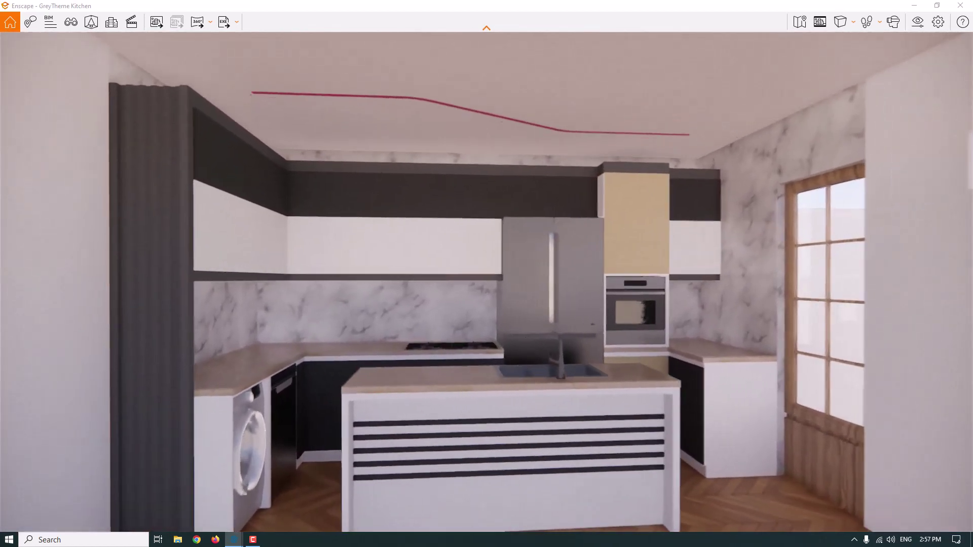
key("s")
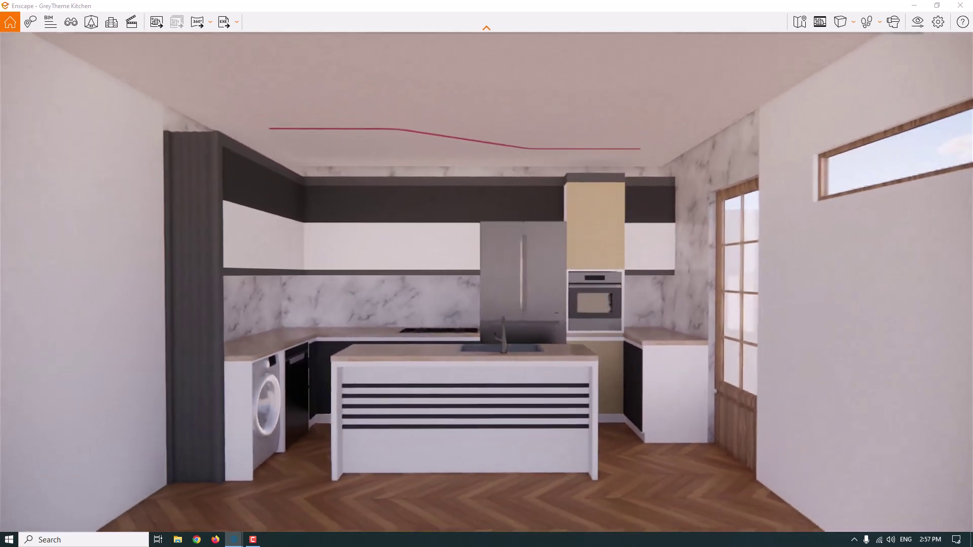
key("w")
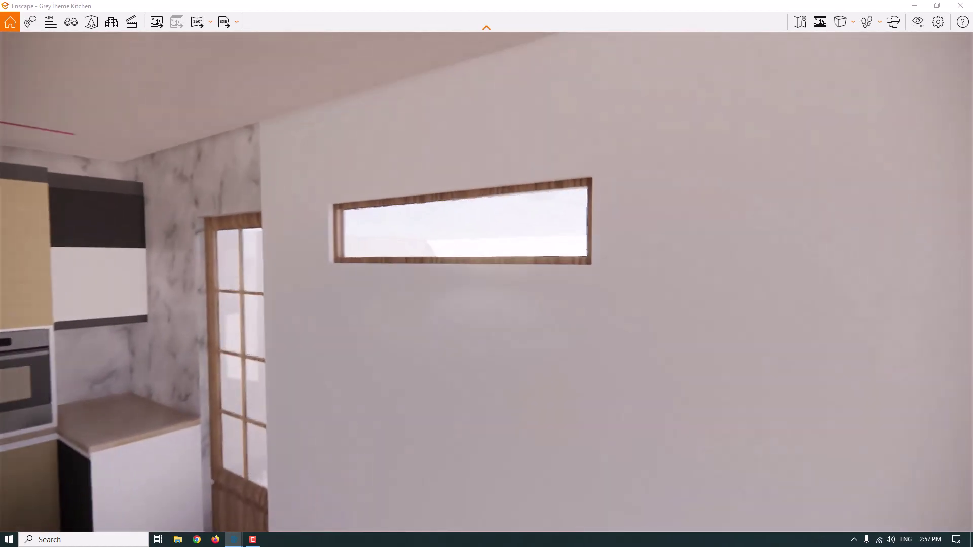
key("s")
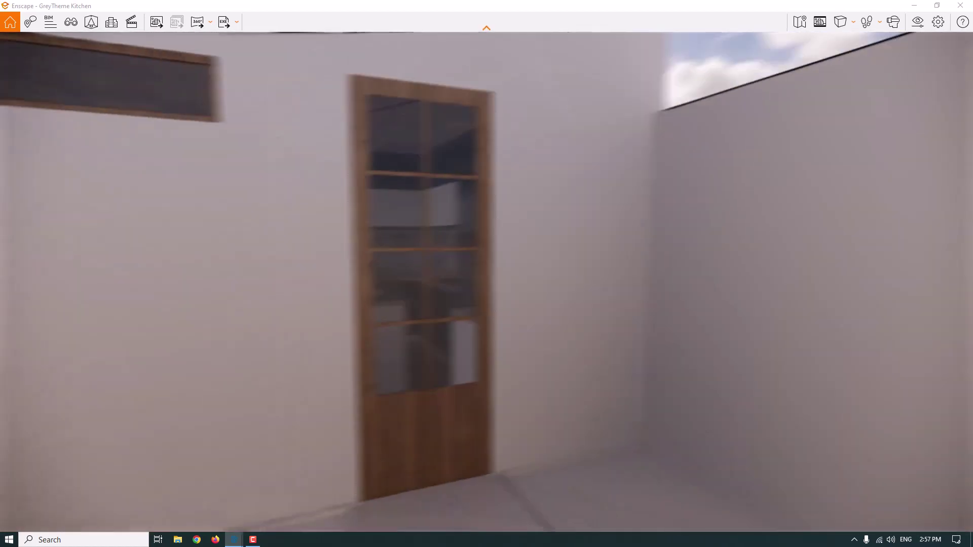
key("w")
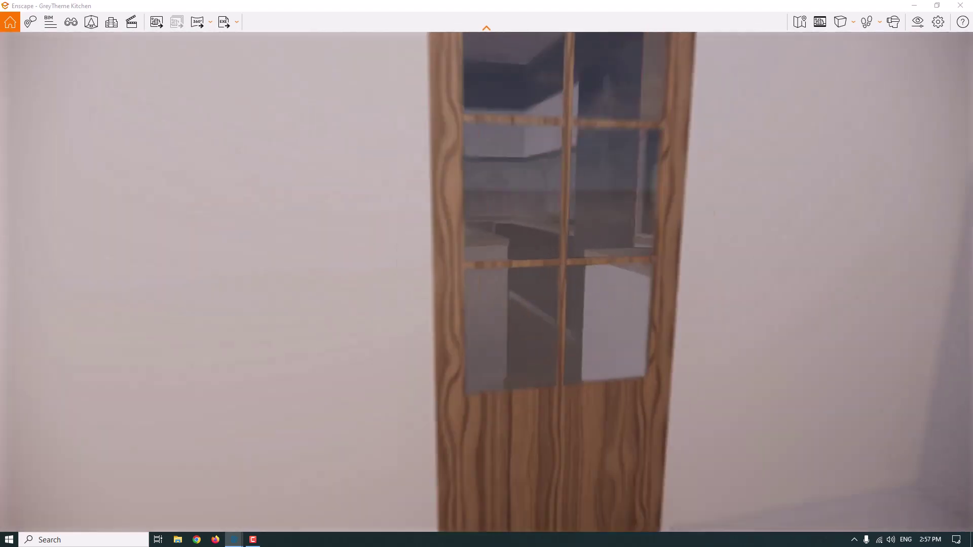
key("s")
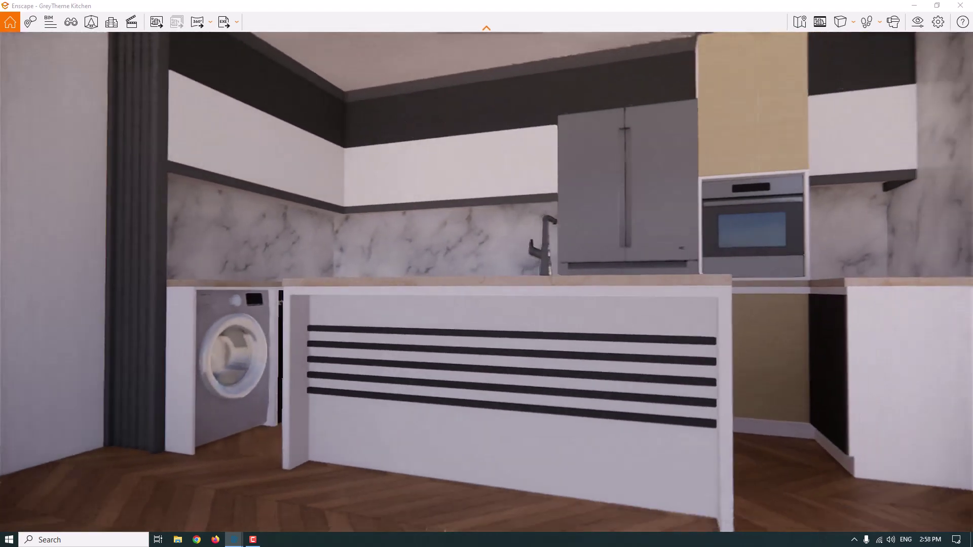
key("e")
key("s")
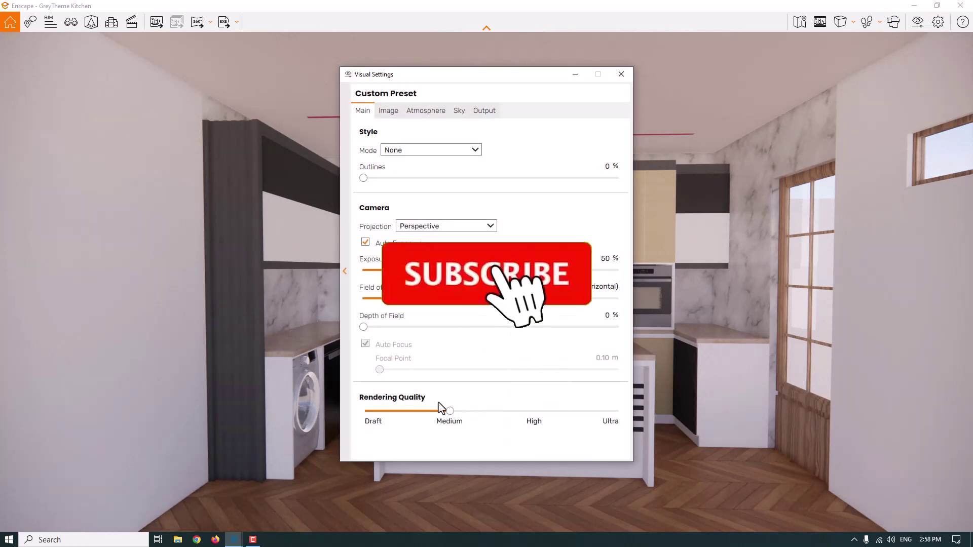
left_click(621, 74)
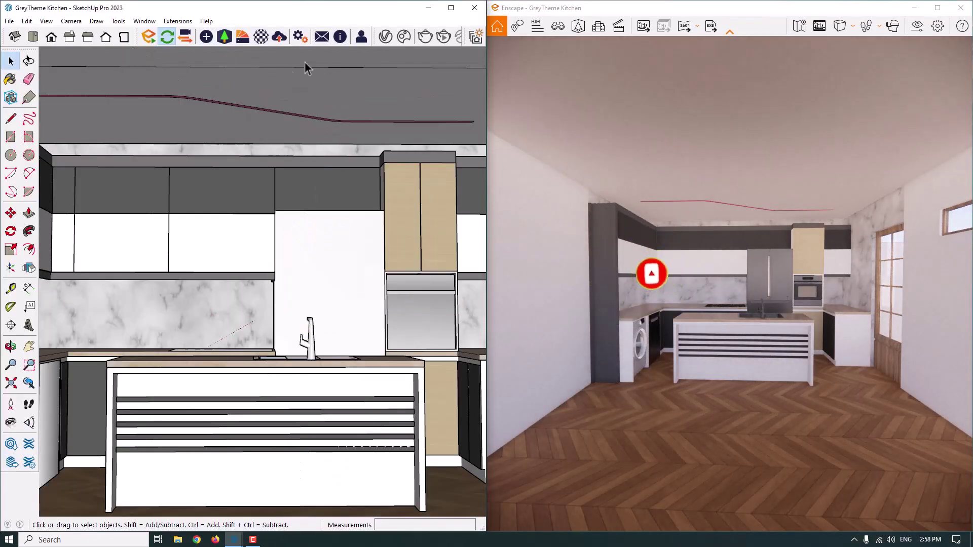
Open the Enscape Material Editor and review the Wood 02, Chevron and Plaster material settings
left_click(262, 39)
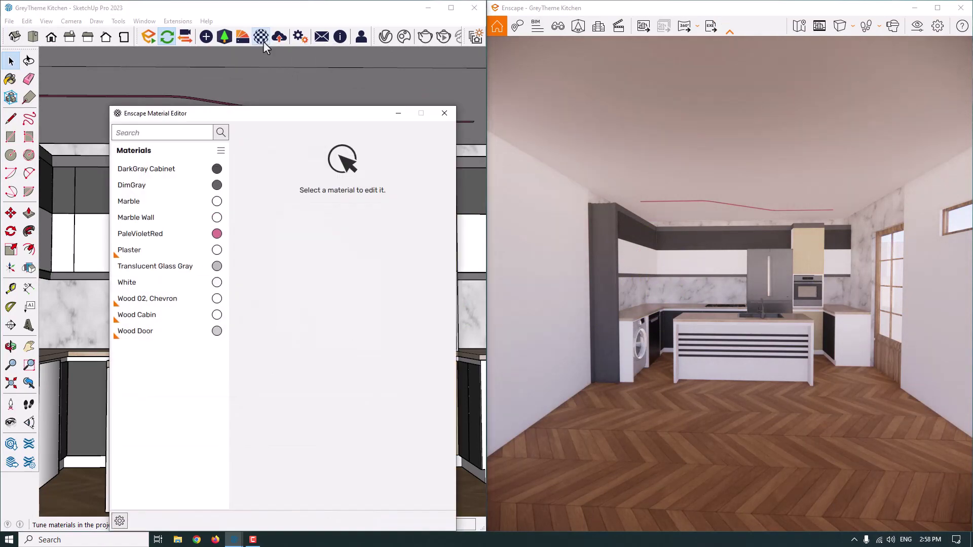
left_click(154, 334)
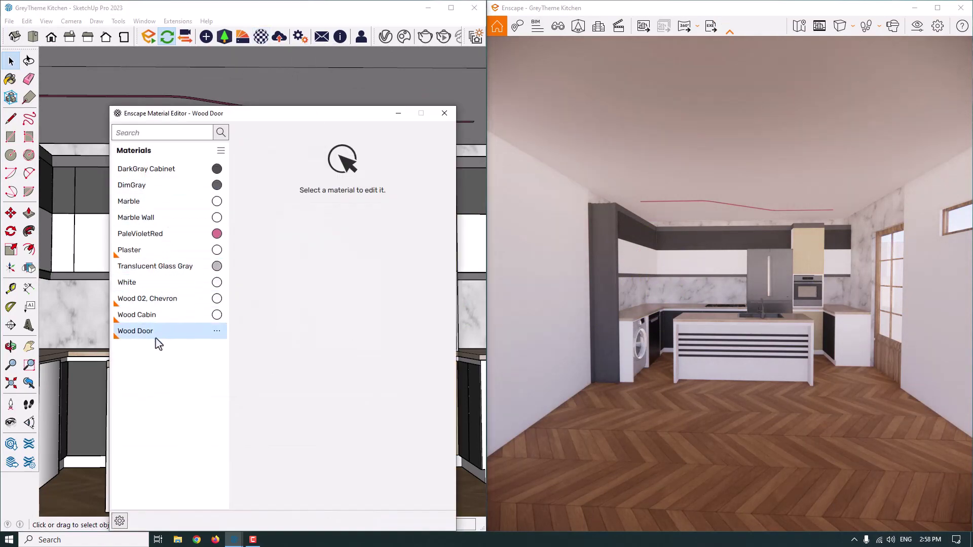
left_click(140, 300)
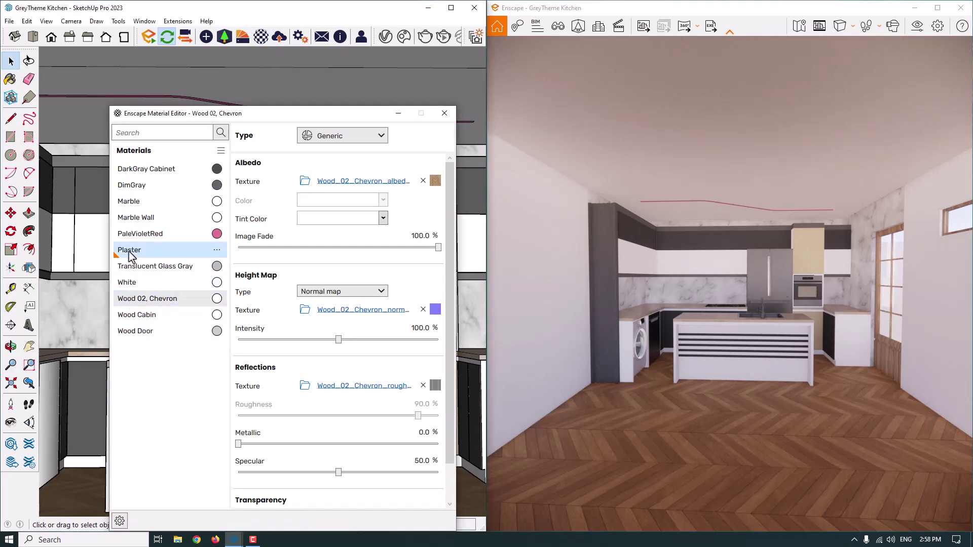
left_click(130, 250)
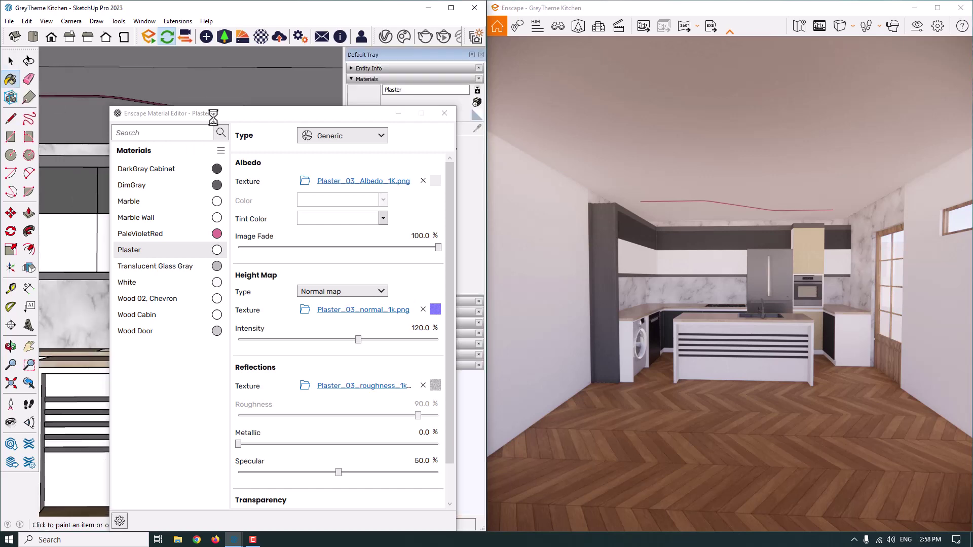
Sample the dark gray upper cabinet's material in the SketchUp model and review its settings in the Enscape Material Editor
mouse_move(213, 118)
left_mouse_down()
mouse_move(149, 92)
mouse_move(149, 185)
mouse_move(174, 215)
left_mouse_up()
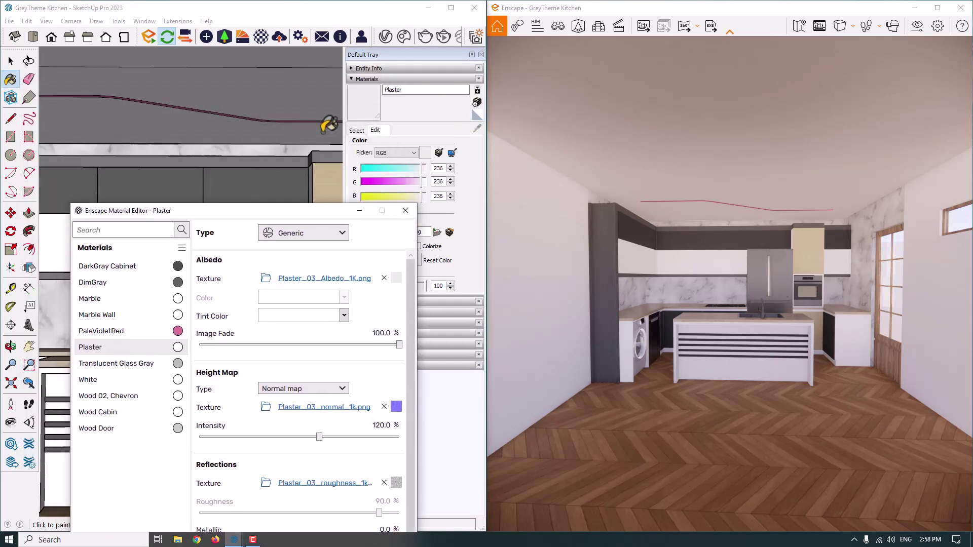
left_click(357, 131)
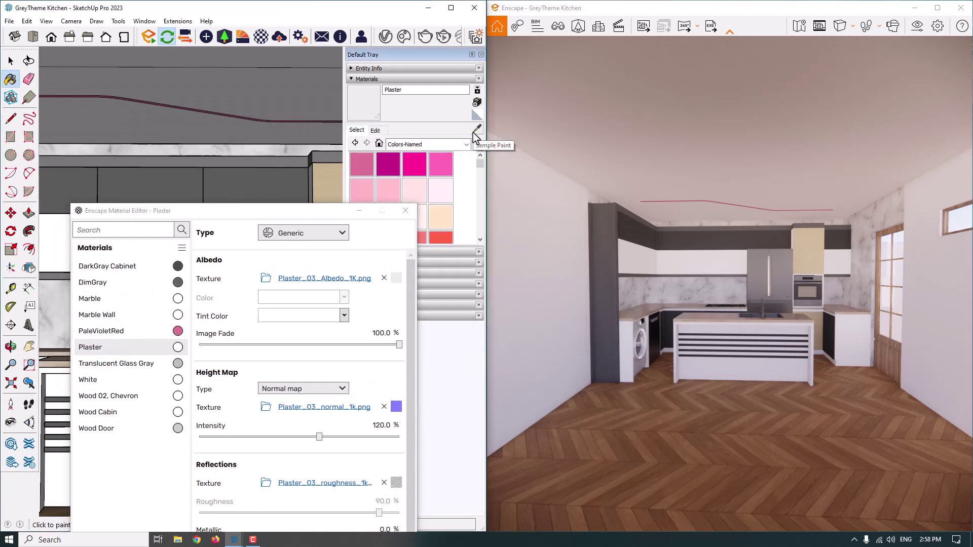
left_click(475, 132)
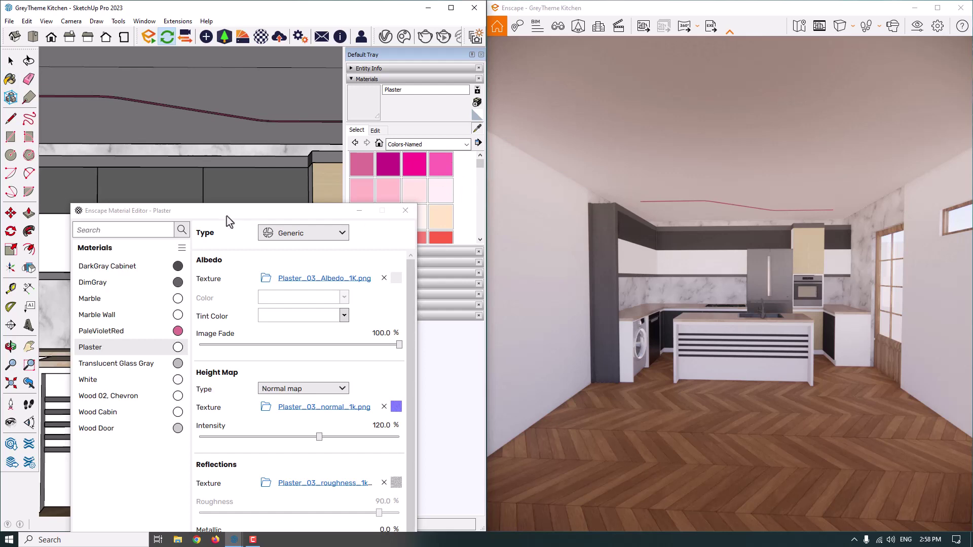
left_click_drag(230, 209, 187, 209)
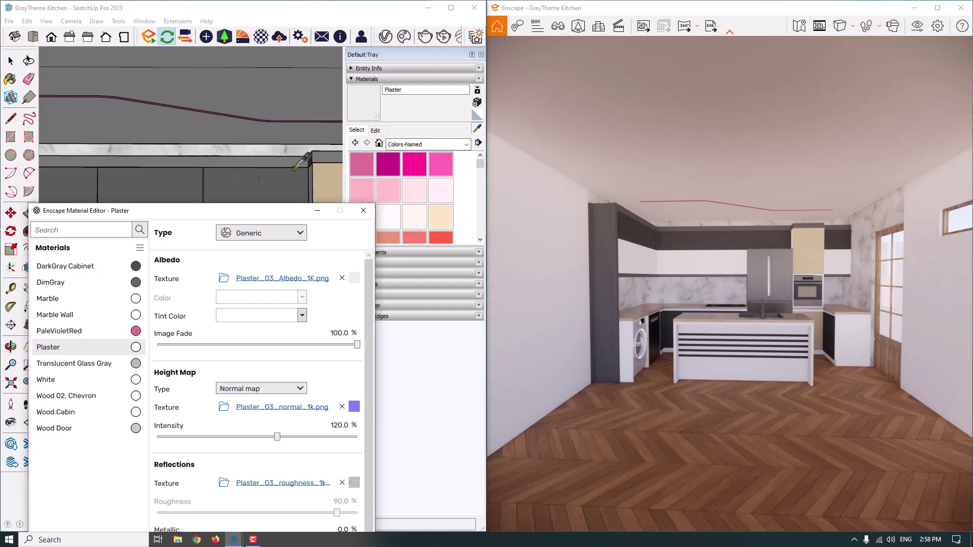
left_click(274, 175)
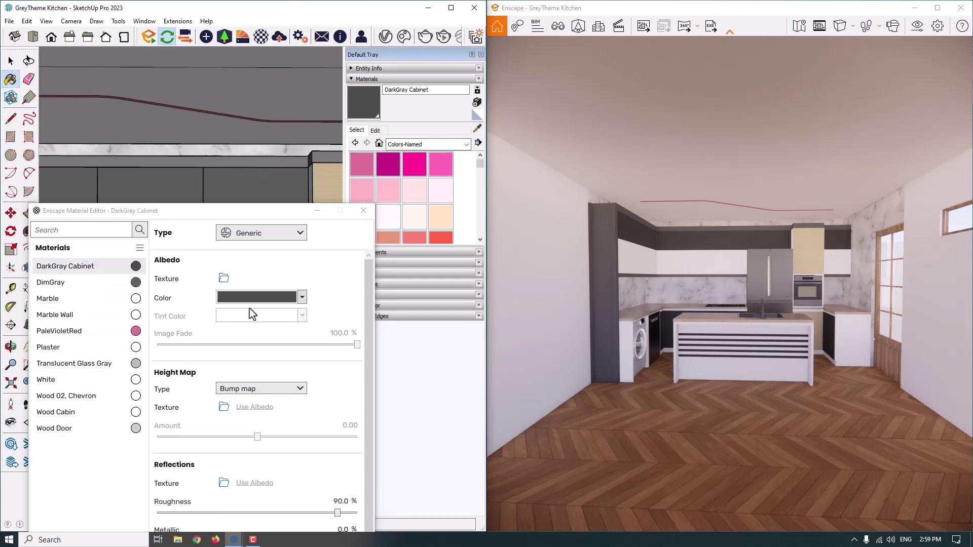
left_click_drag(212, 215, 210, 129)
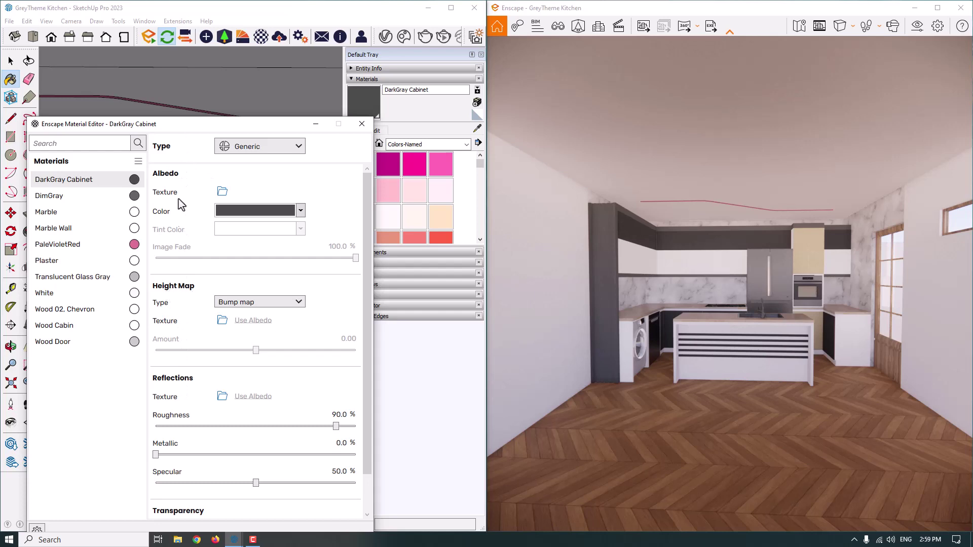
scroll(175, 388, "down", 1)
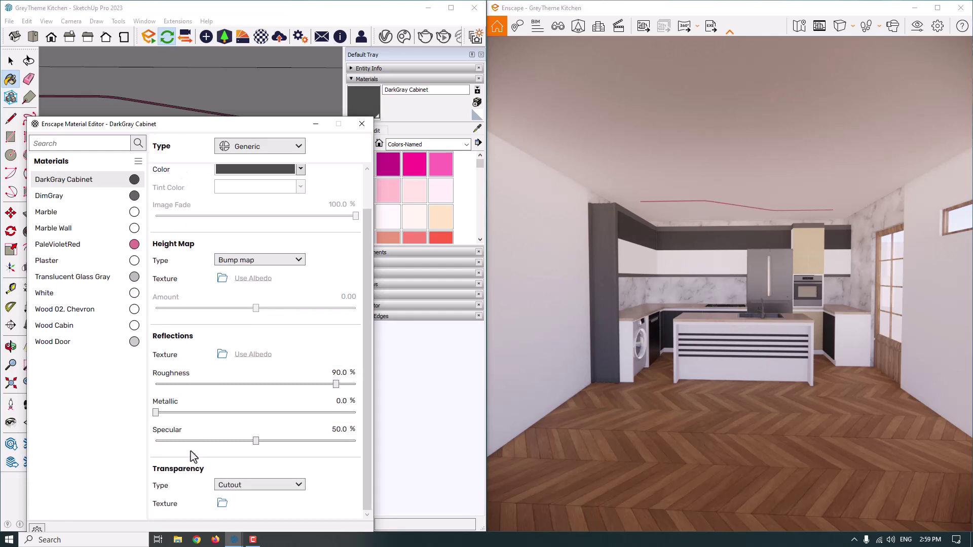
scroll(182, 474, "up", 1)
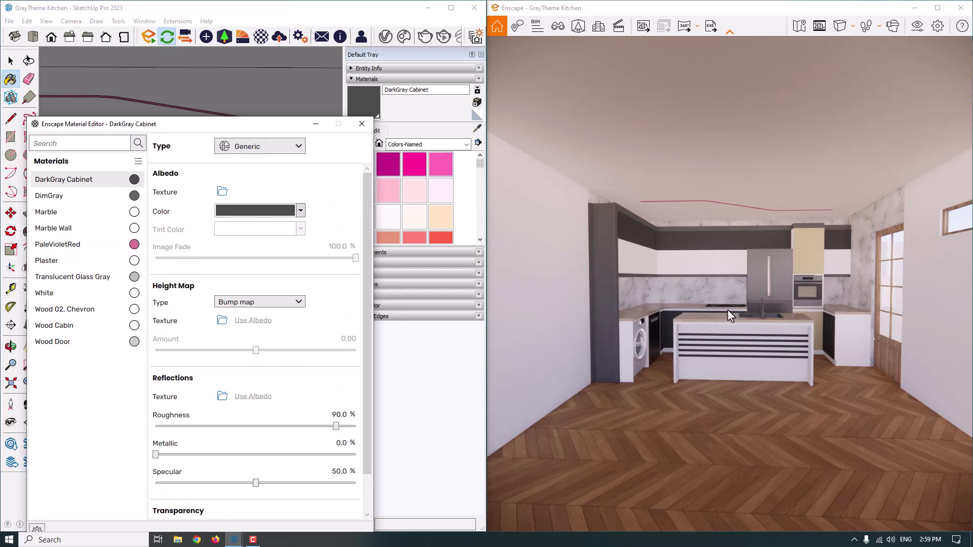
Set the DarkGray Cabinet material's roughness to 6% with the kitchen viewed up close in the render
left_click_drag(728, 315, 739, 315)
key("w")
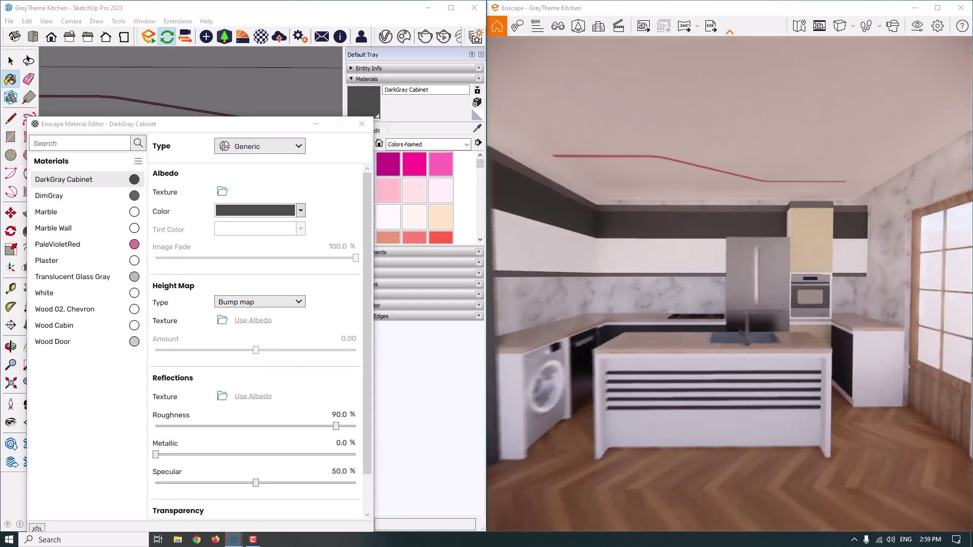
key("w")
key("d")
key("a")
key("s")
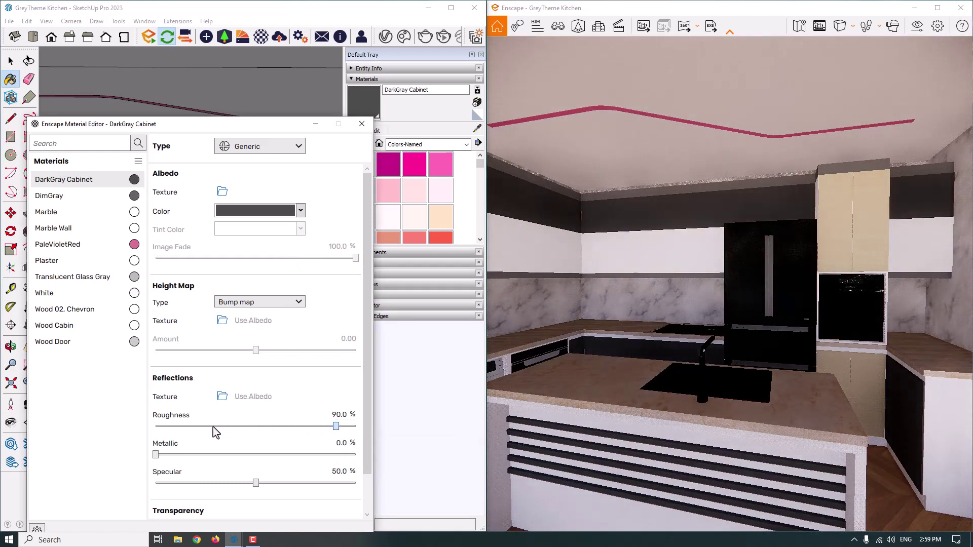
left_click(193, 426)
left_click(344, 415)
type("6")
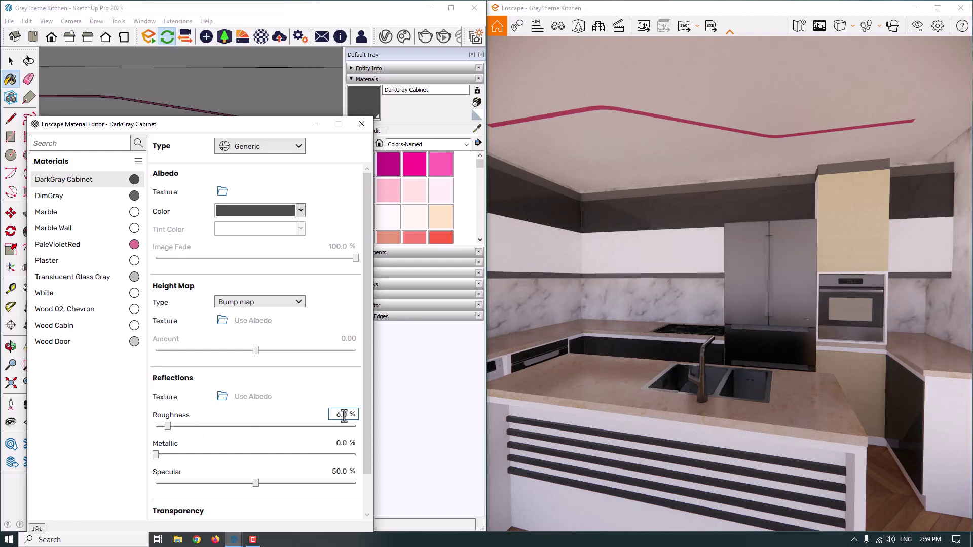
Examine the reflections on the dark cabinets from several close viewpoints in the Enscape render
left_click_drag(647, 235, 707, 233)
key("w")
key("w")
key("e")
key("a")
key("w")
key("w")
key("s")
left_click_drag(718, 284, 882, 243)
key("s")
left_click_drag(679, 284, 658, 288)
key("w")
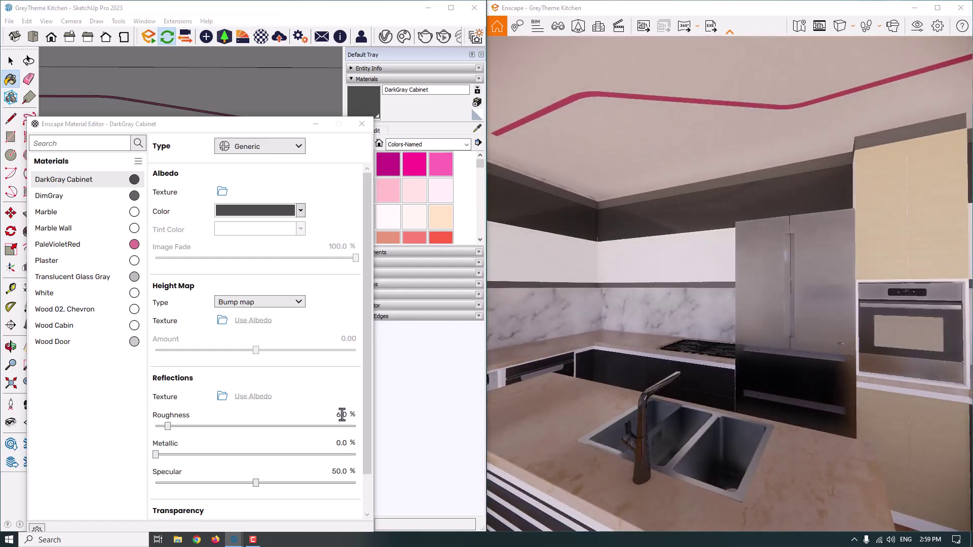
Set the DarkGray Cabinet material's roughness to 10%
left_click(341, 415)
left_click(342, 415)
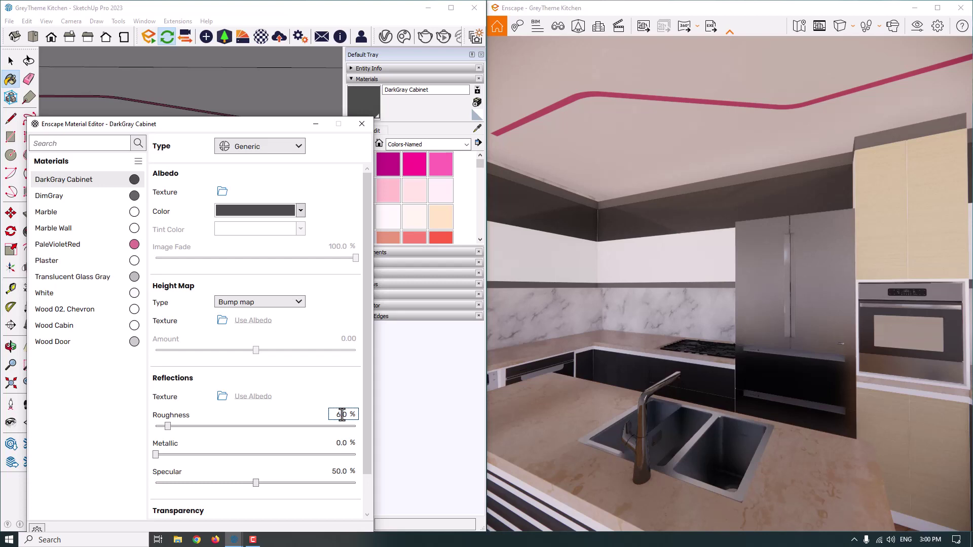
type("10")
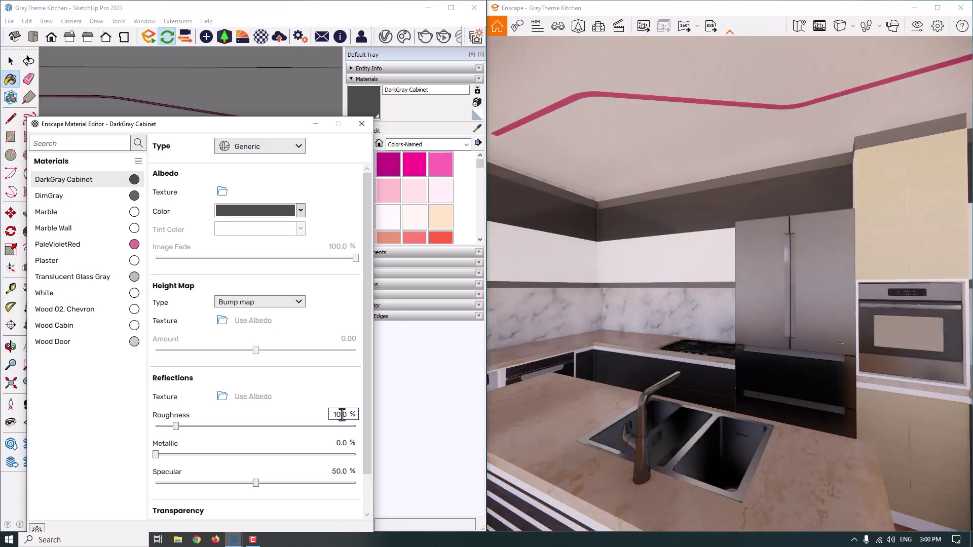
Try a metallic value of 48.9% on the DarkGray Cabinet material and reset it to 0%
left_click(157, 455)
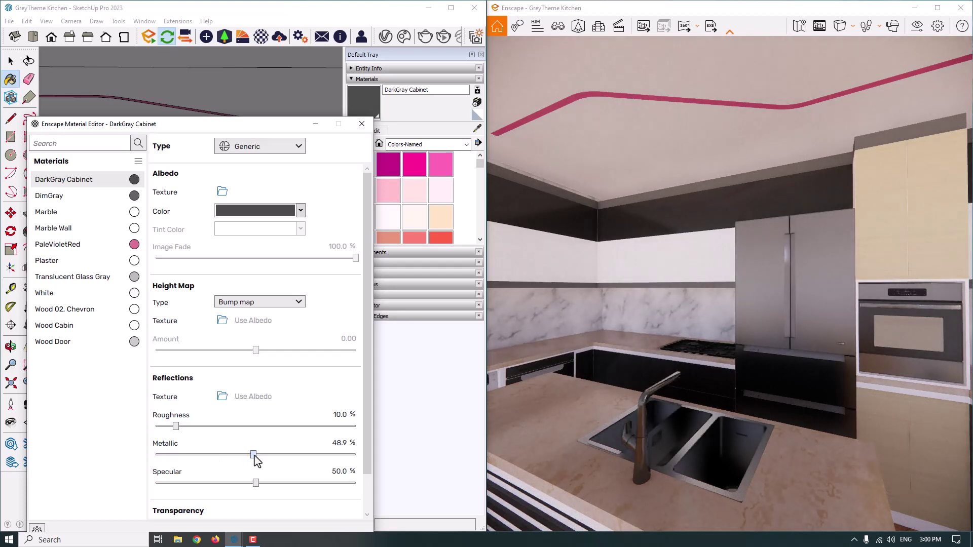
double_click(340, 444)
type("0")
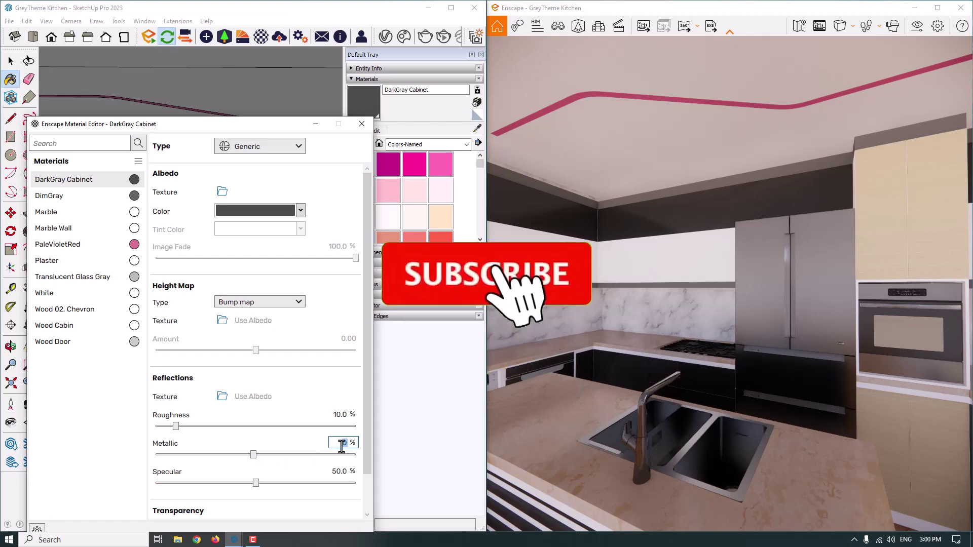
key("Return")
Set the DarkGray Cabinet material's specular to 56% and check the cabinets in the render from a slightly different viewpoint
double_click(342, 471)
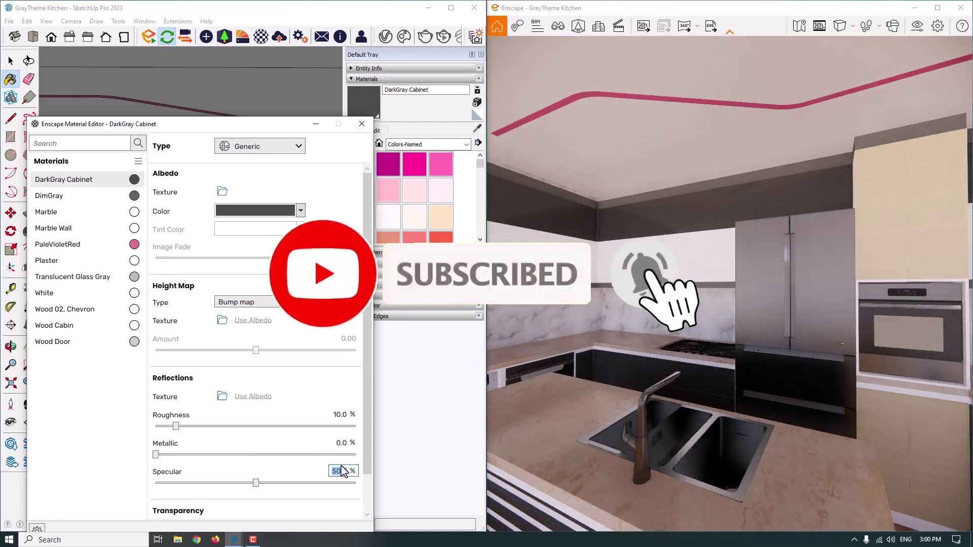
type("56")
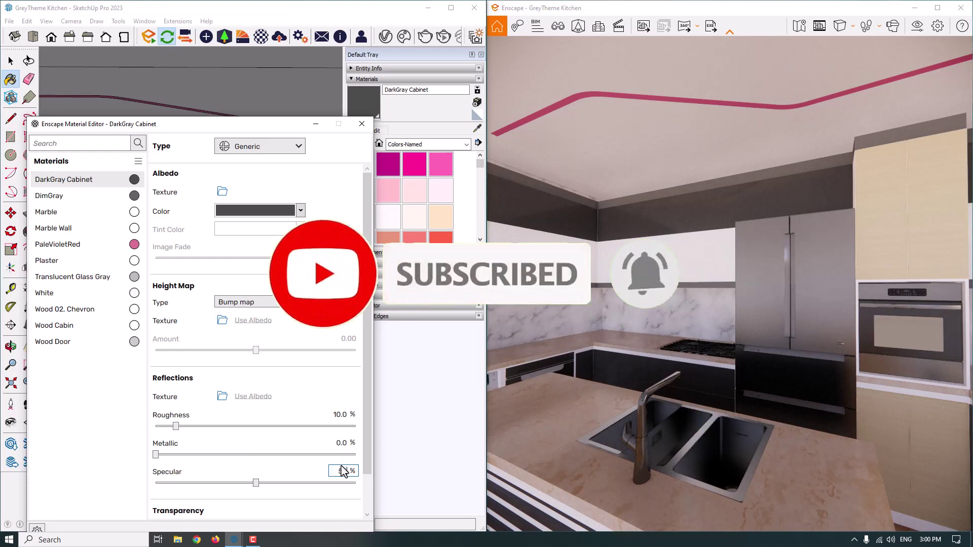
key("Return")
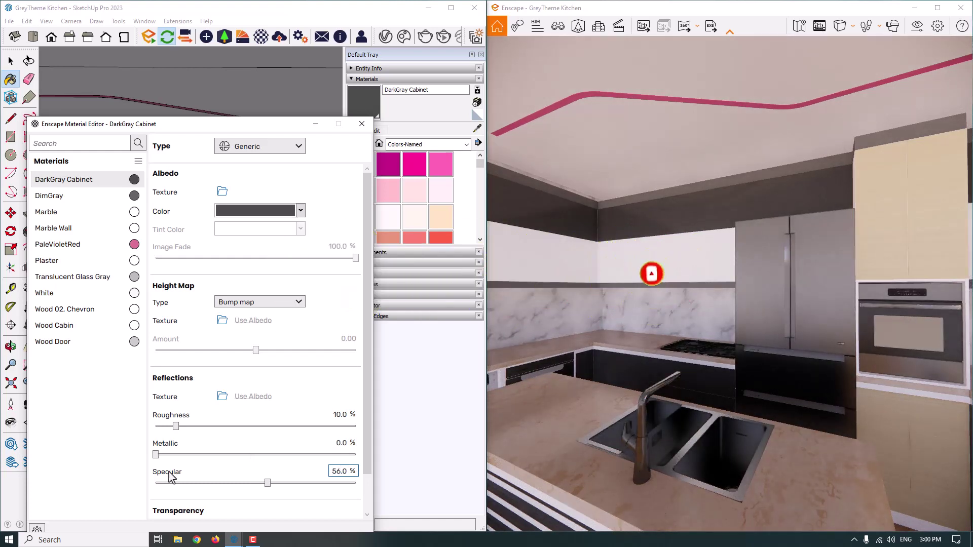
left_click_drag(626, 277, 636, 299)
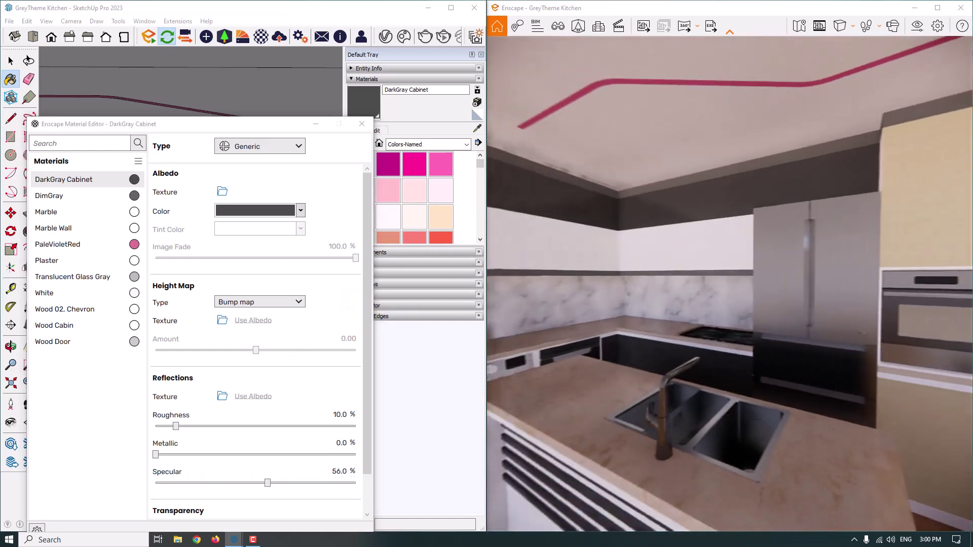
right_click_drag(696, 382, 759, 348)
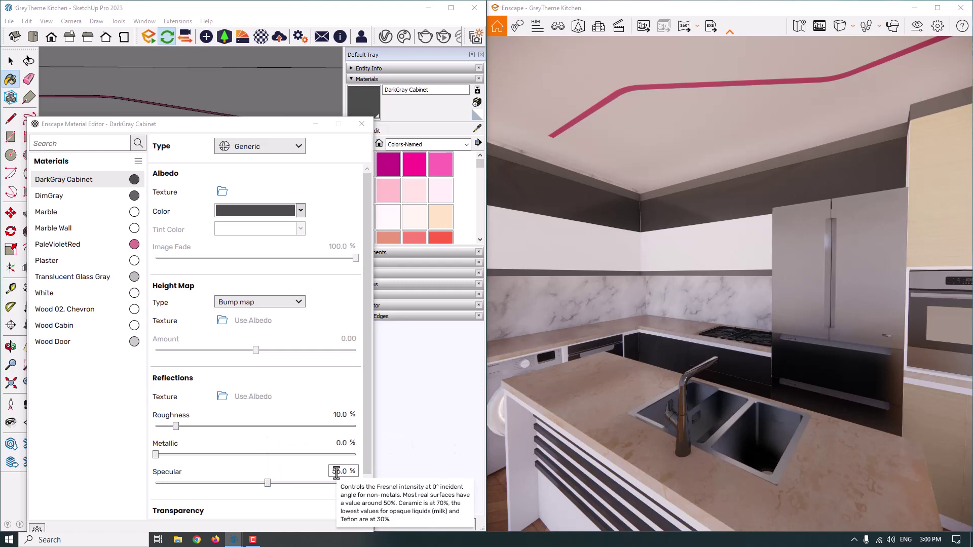
Set the DarkGray Cabinet material's specular to 60%
left_click(336, 471)
key("ctrl+a")
type("60")
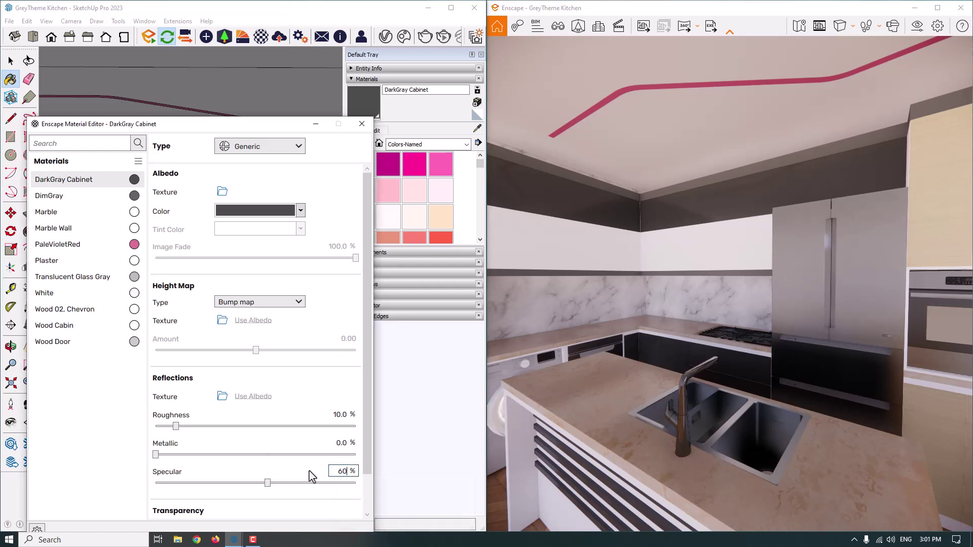
key("Return")
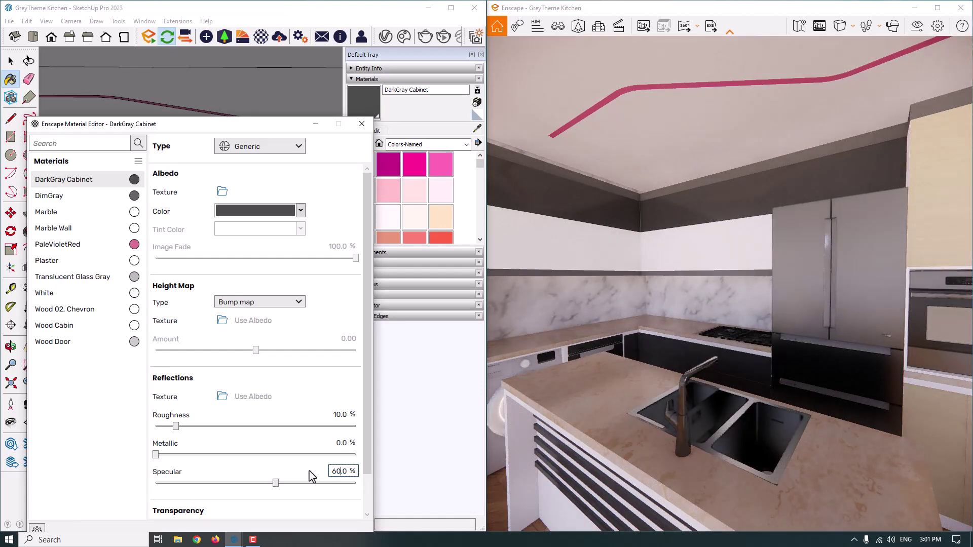
Set the DimGray material's roughness to 10% and its specular to 60%
left_click(78, 195)
double_click(338, 415)
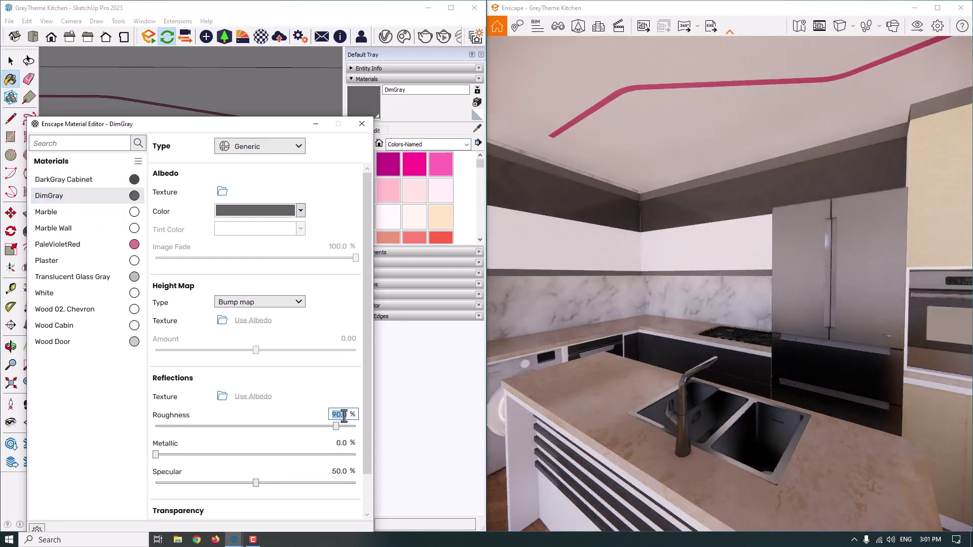
type("10")
double_click(338, 471)
type("60")
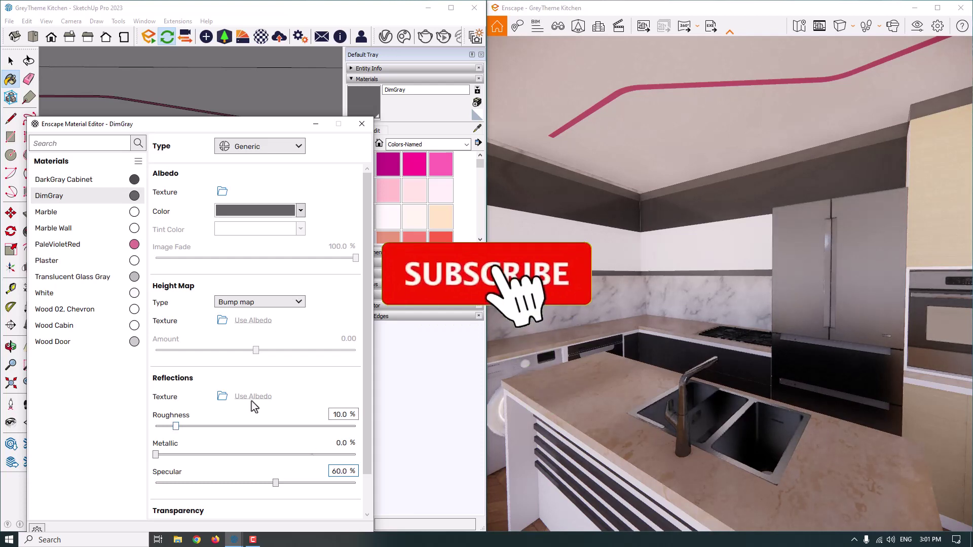
Rotate the Marble material's albedo texture, trying 45° first and settling on 90°
left_click(71, 217)
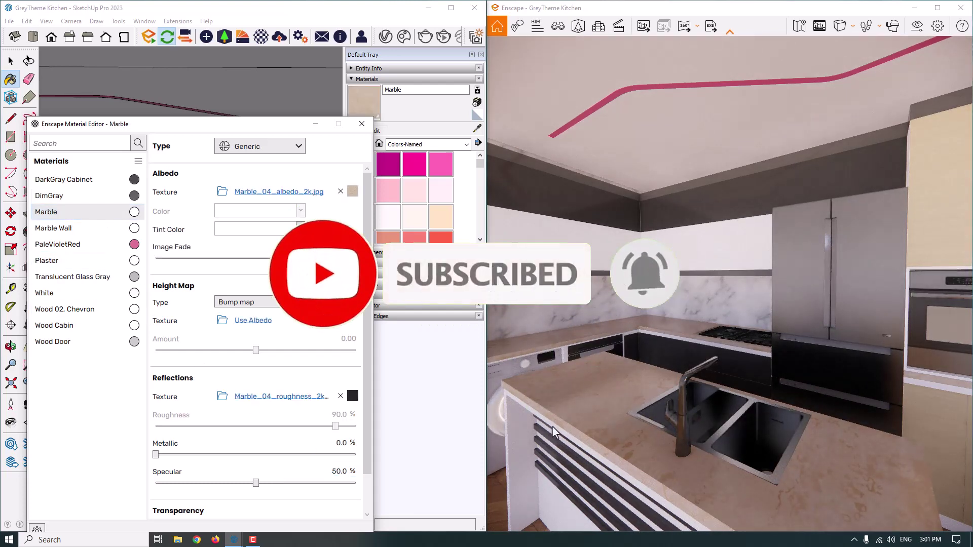
left_click(353, 191)
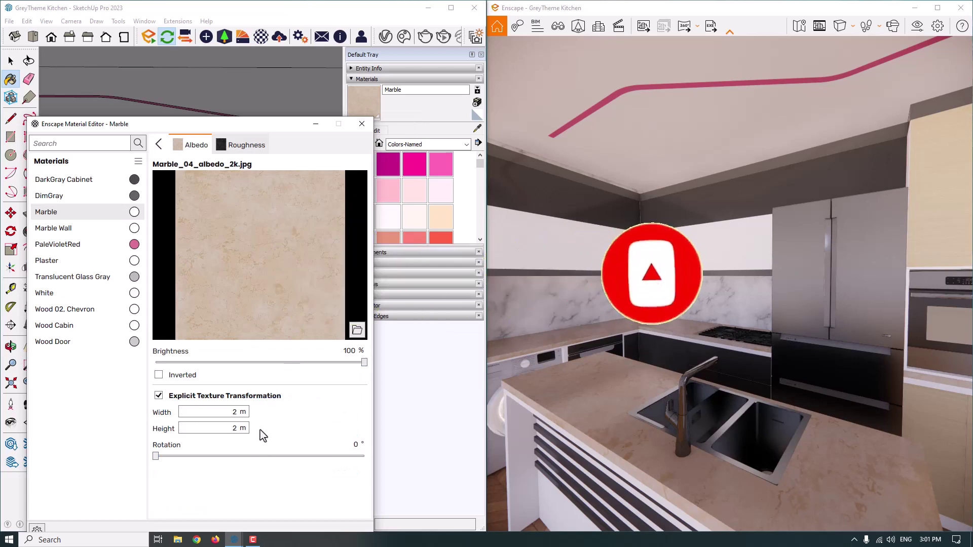
left_click(354, 446)
type("45")
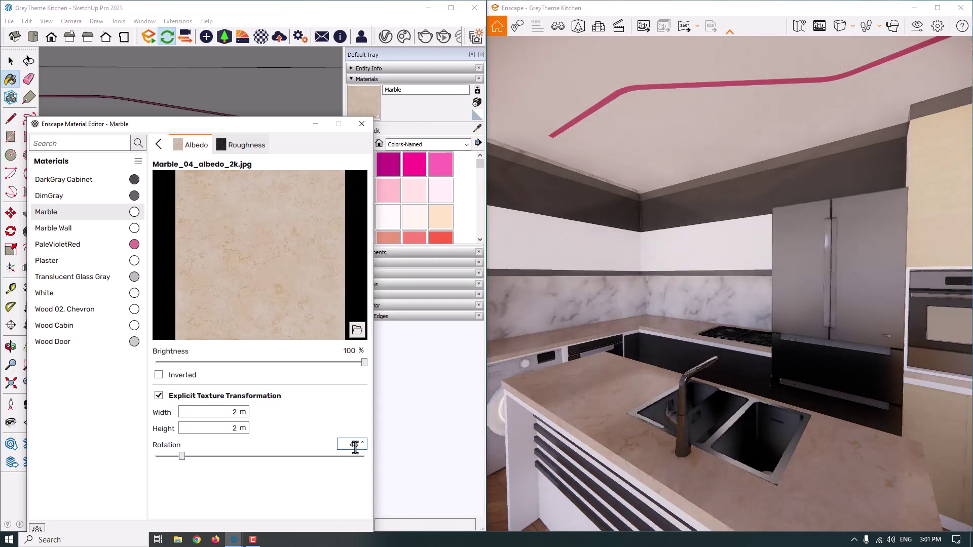
double_click(354, 446)
type("90")
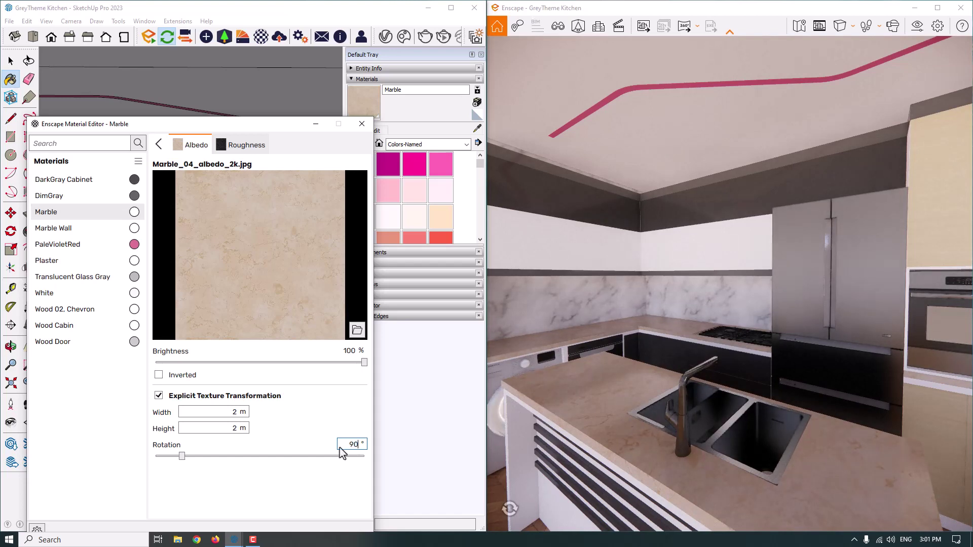
key("Return")
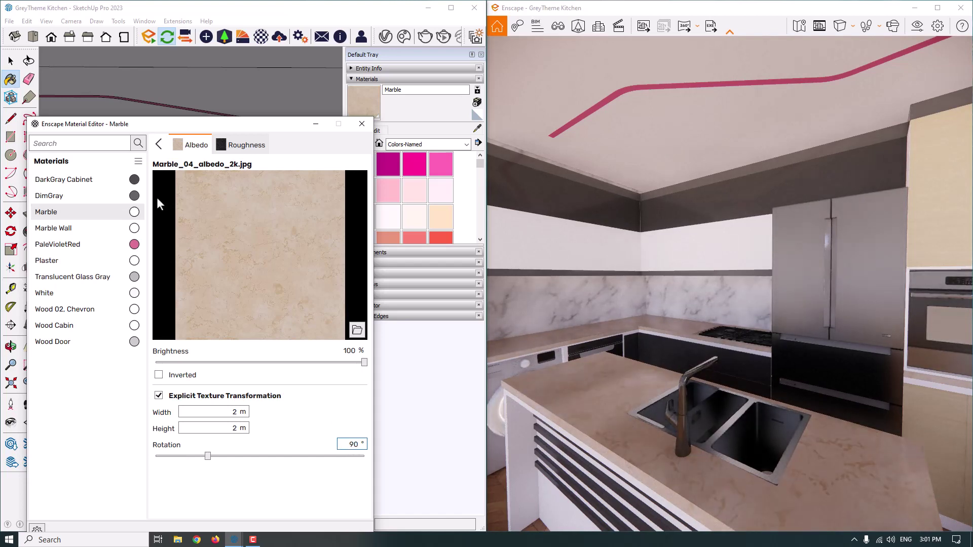
left_click(158, 144)
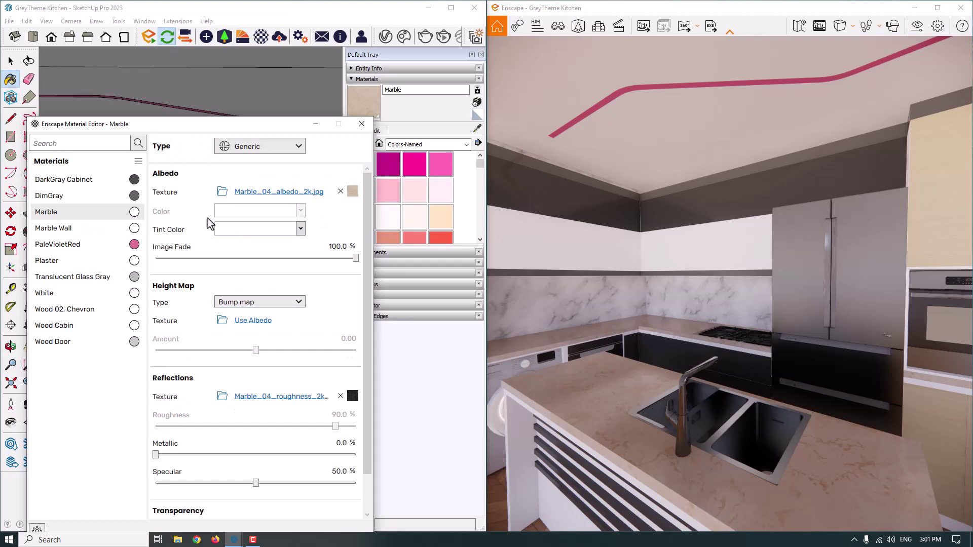
Try a dark gray tint color on the Marble material and return the tint to white
left_click(274, 234)
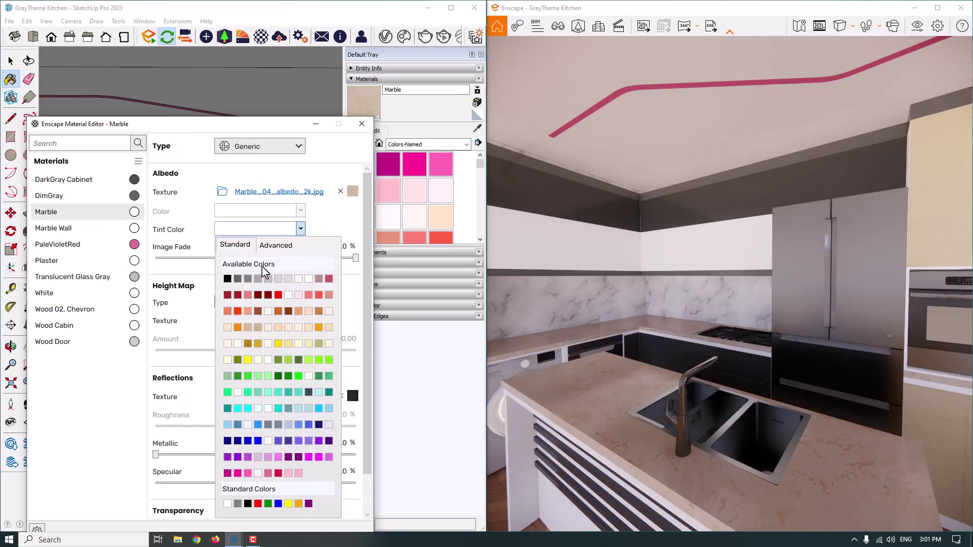
left_click(237, 279)
left_click(238, 279)
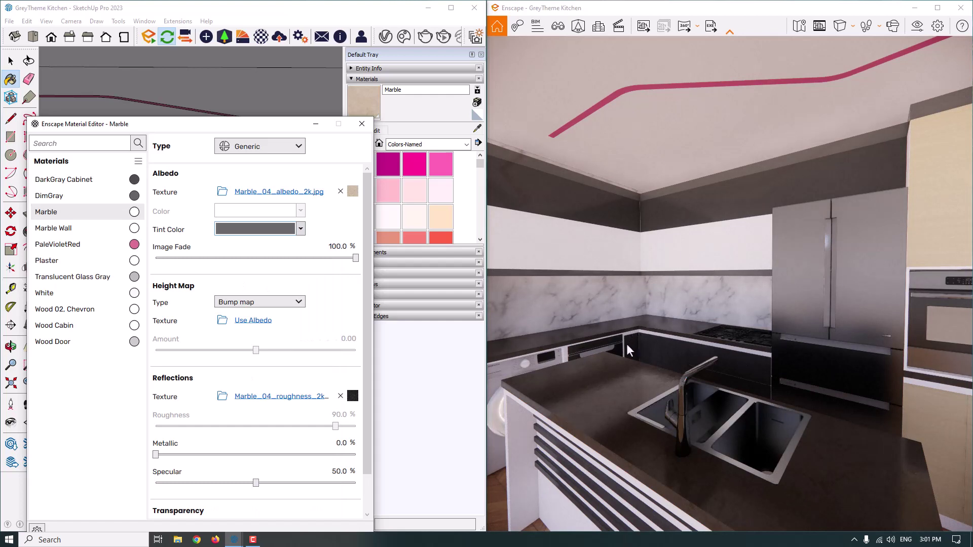
left_click(301, 229)
left_click(303, 281)
mouse_move(524, 293)
right_mouse_down()
mouse_move(648, 281)
mouse_move(588, 284)
right_mouse_up()
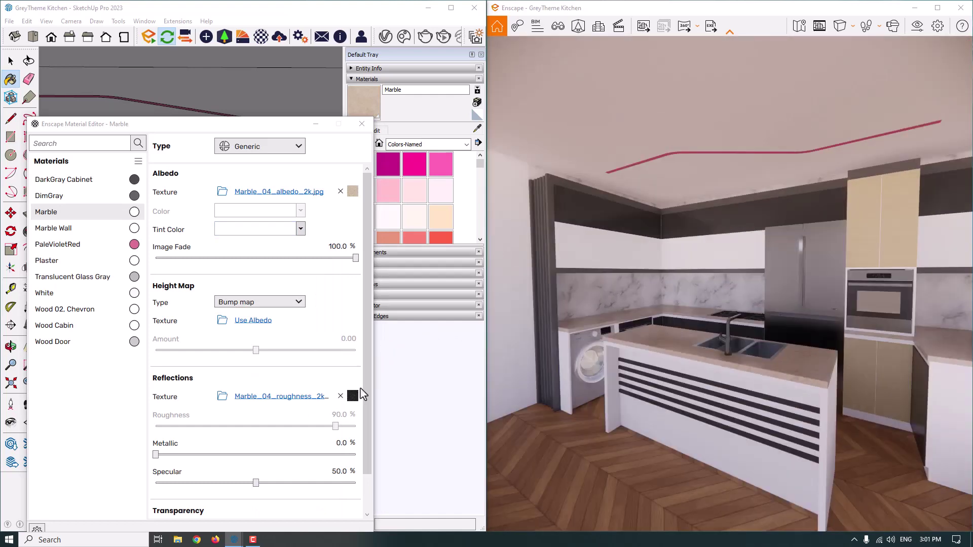
Enable explicit texture transformation on the Marble material's roughness texture, Marble_04_roughness_2k.jpg
left_click(272, 396)
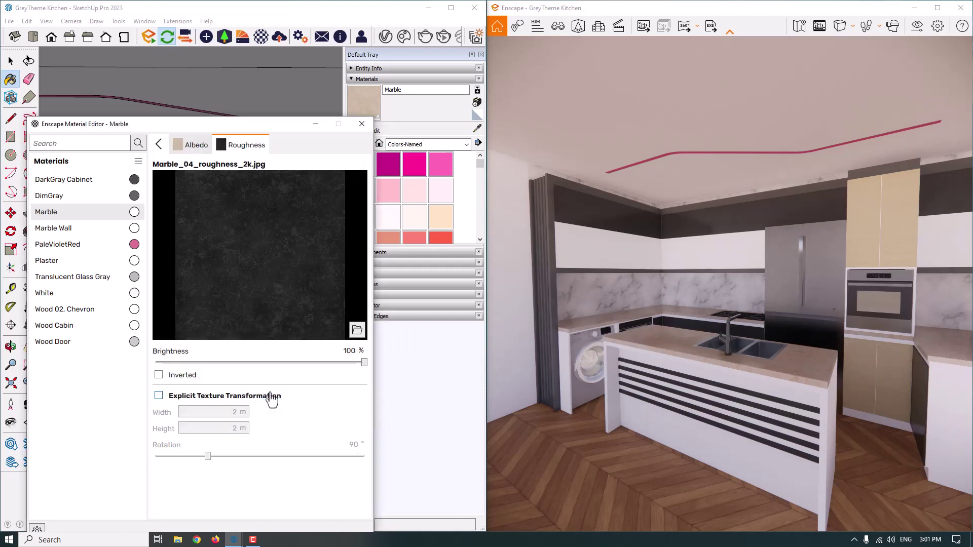
left_click(158, 396)
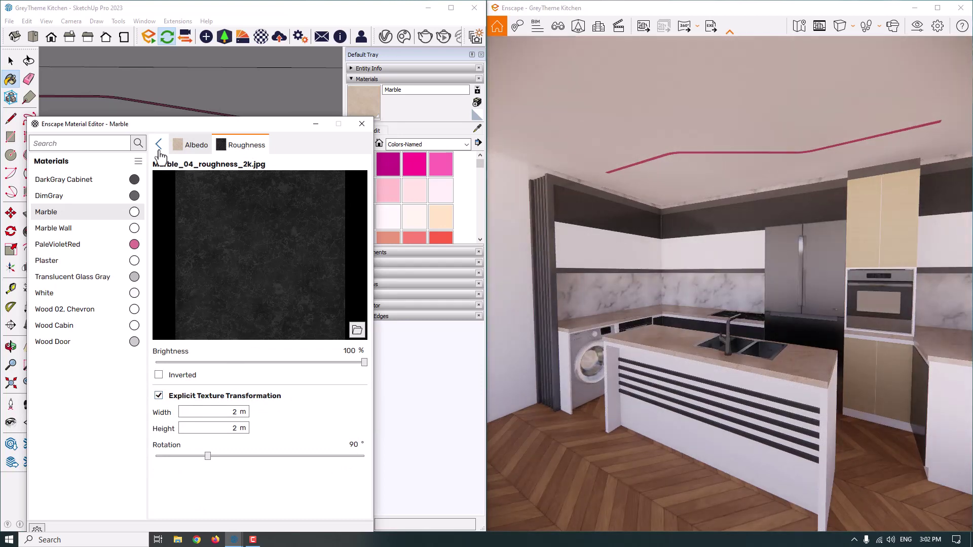
left_click(159, 145)
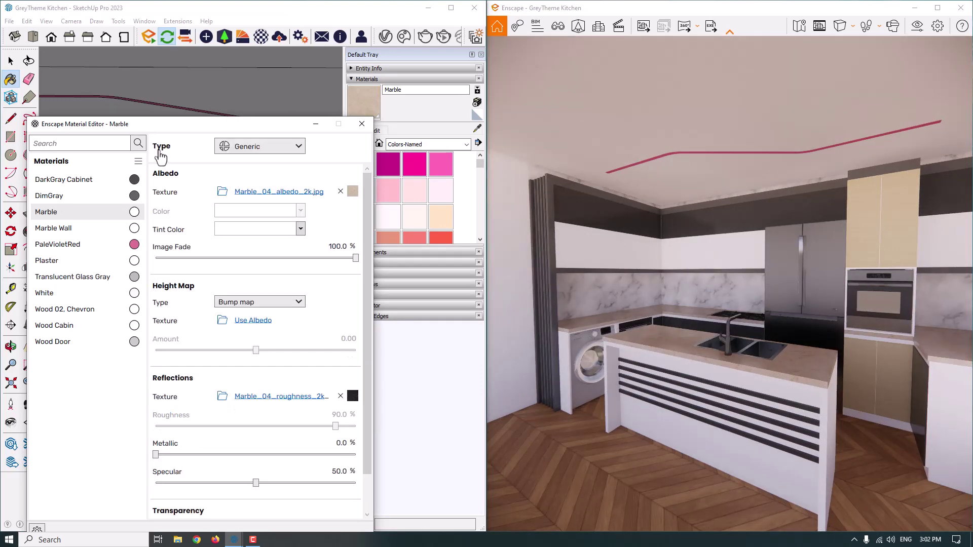
Remove the reflection texture from the Marble material and set its roughness to 10%
left_click(340, 398)
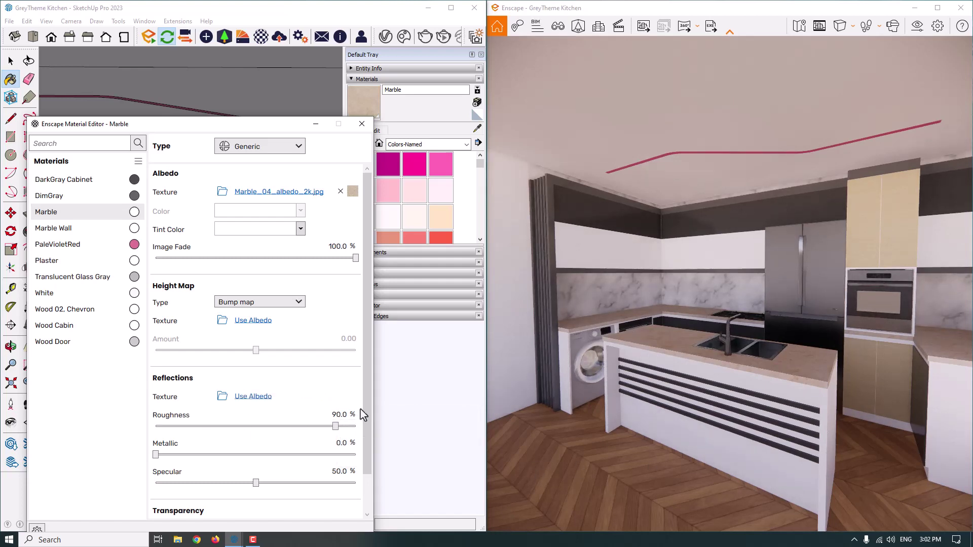
left_click(344, 413)
type("10")
left_click_drag(618, 372, 321, 455)
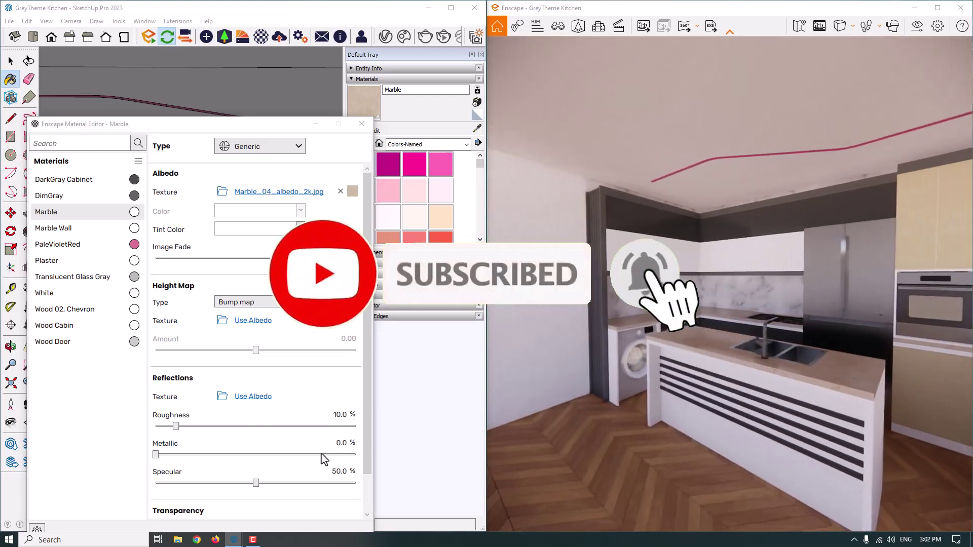
Set the Marble material's specular to 46% and check the countertop in the render
left_click(338, 472)
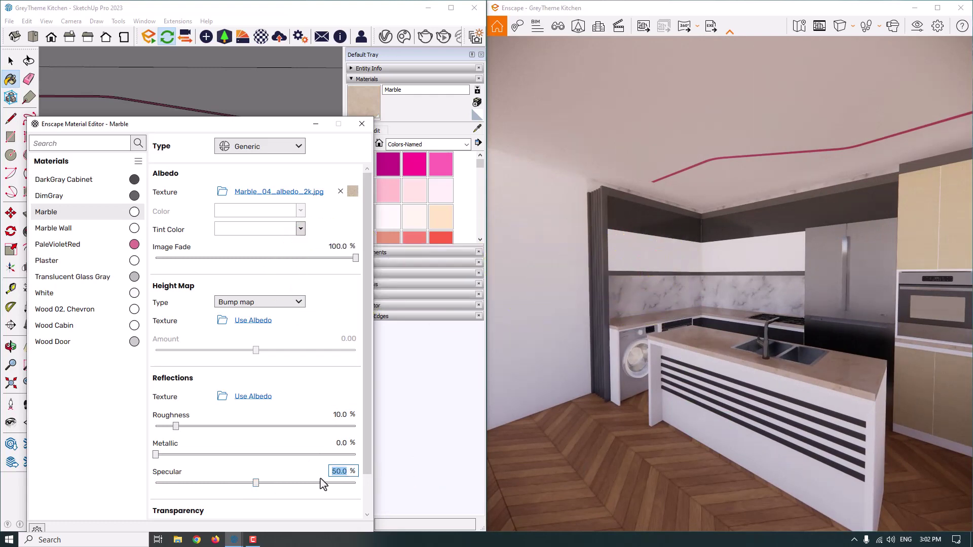
mouse_move(322, 484)
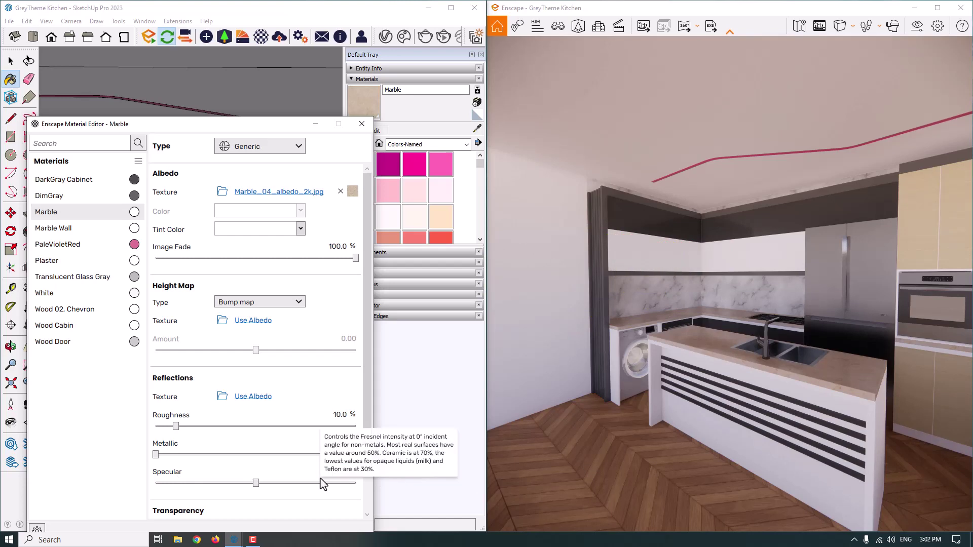
type("46")
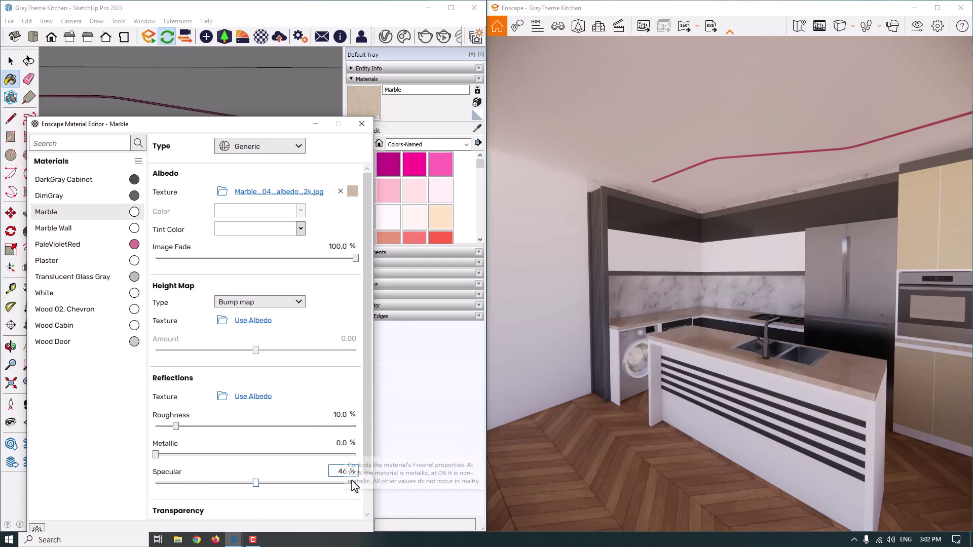
left_click_drag(643, 377, 663, 376)
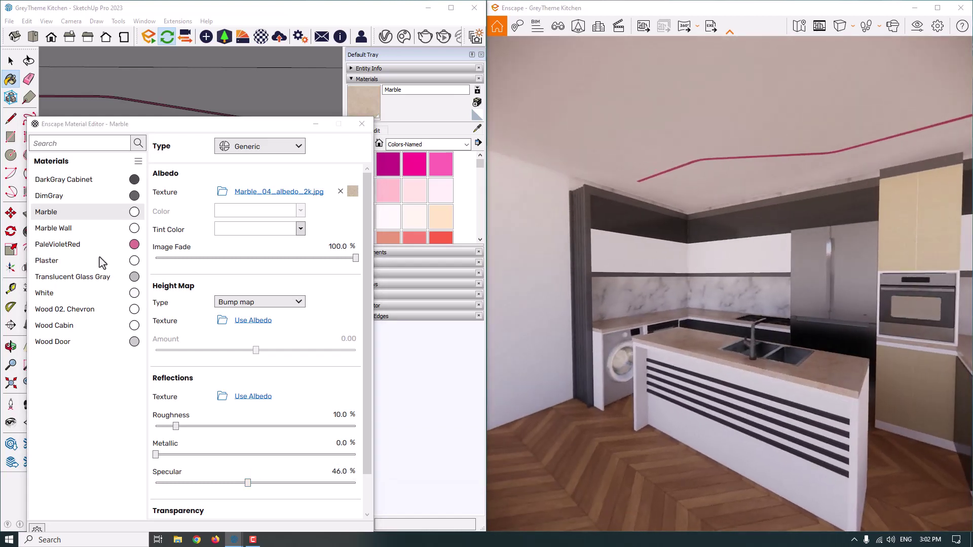
Set the Marble Wall material's specular to 66%
left_click(69, 232)
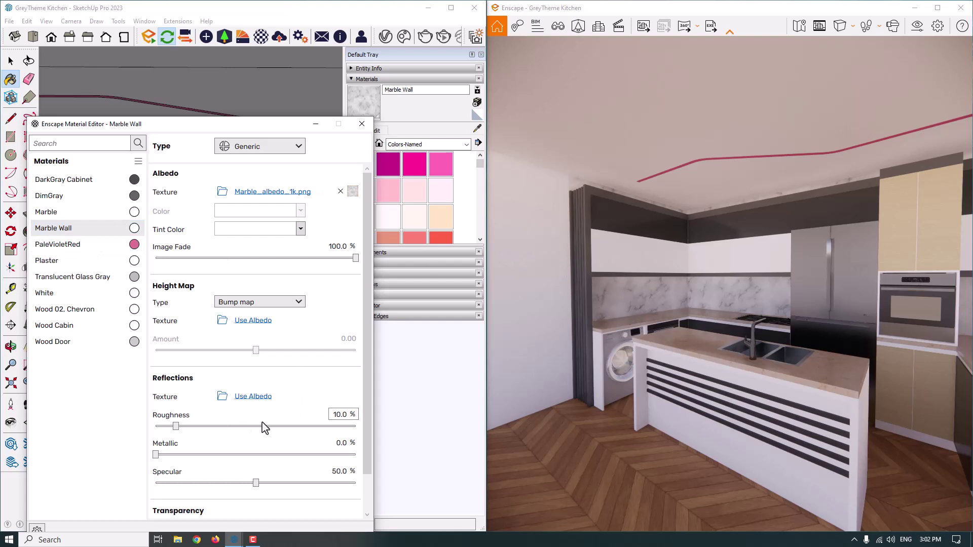
left_click(339, 415)
left_click(341, 471)
key("BackSpace")
type("66")
key("Return")
Set the Marble Wall material's metallic value to 9%
left_click_drag(155, 455, 172, 459)
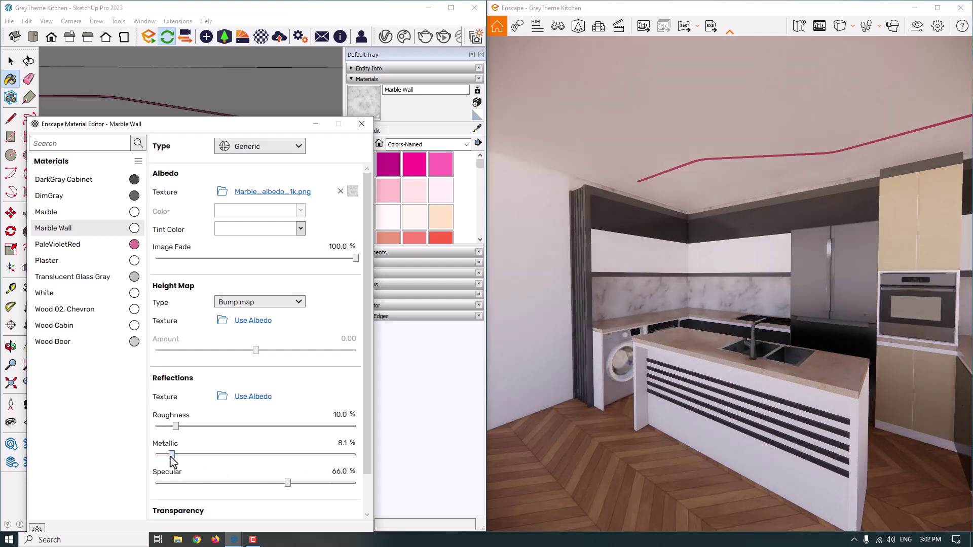
left_click(344, 443)
type("9")
Make the PaleVioletRed ceiling strip material Self-illuminated with a luminance of 1,000 cd/m²
left_click(75, 246)
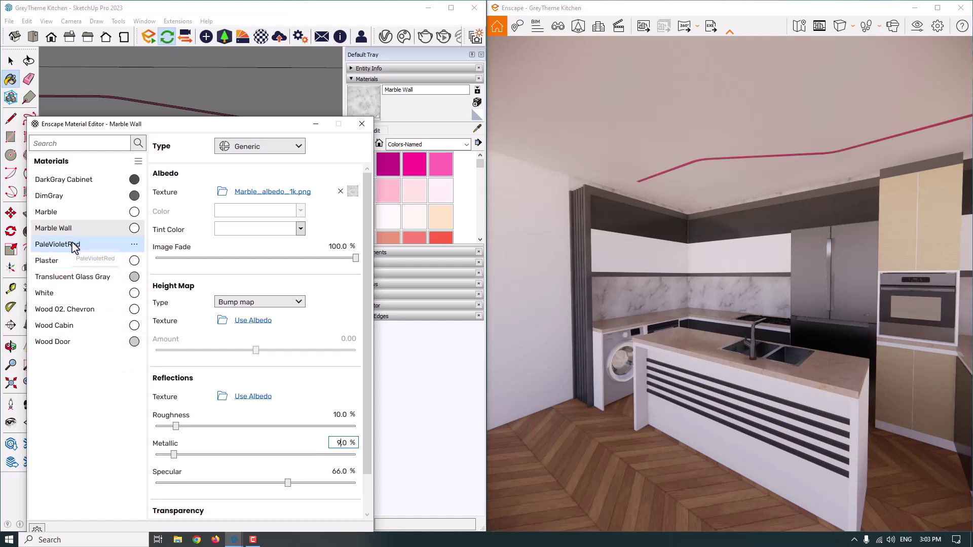
left_click_drag(712, 208, 758, 202)
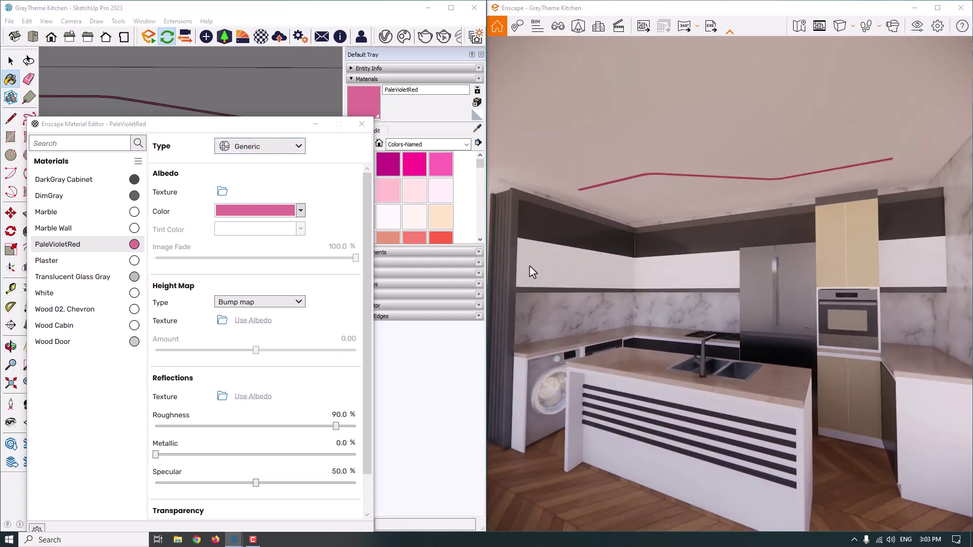
left_click(235, 152)
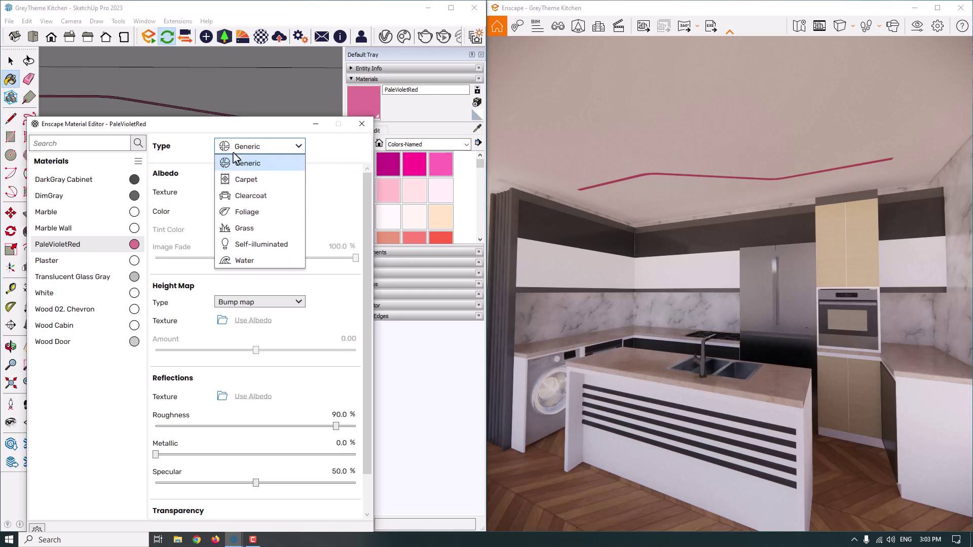
left_click(280, 245)
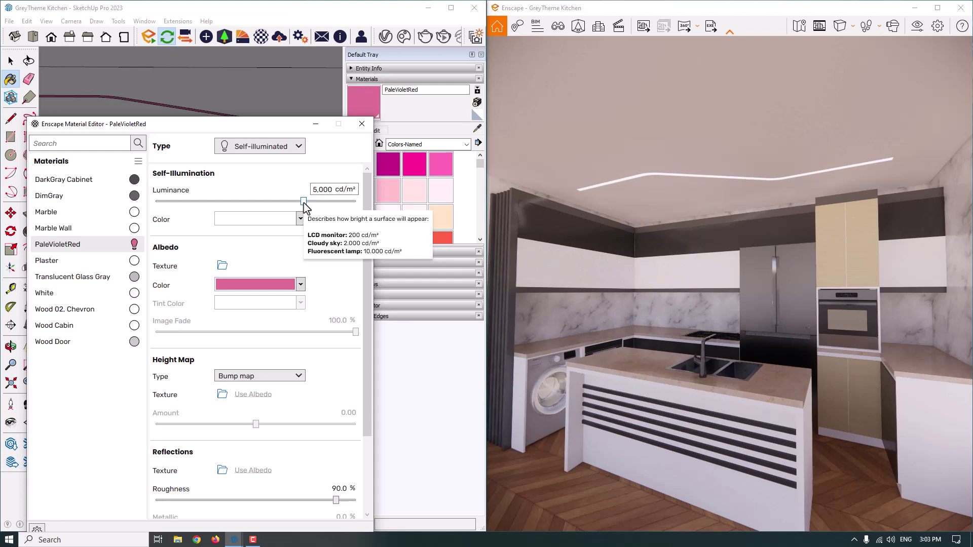
double_click(329, 190)
type("1000")
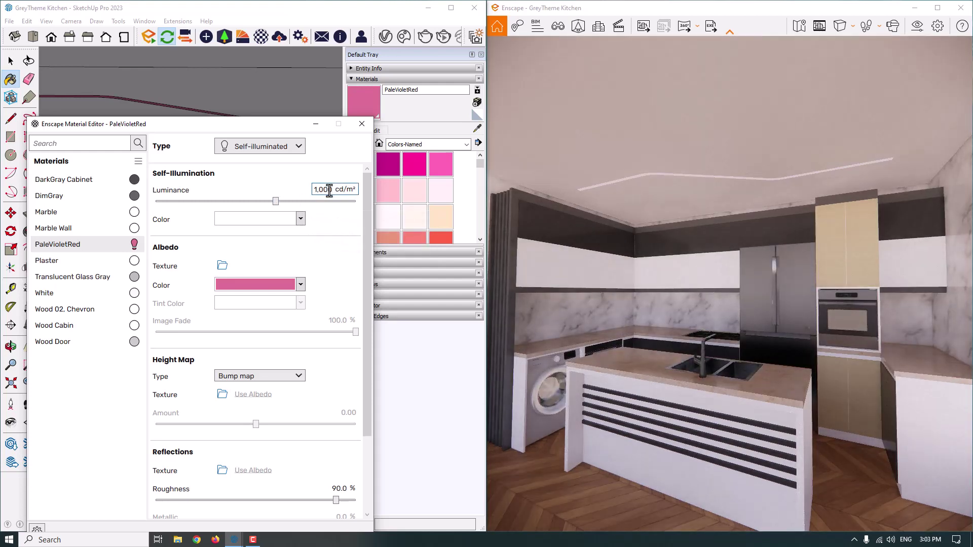
Set the PaleVioletRed ceiling strip material's albedo color to white
left_click(299, 287)
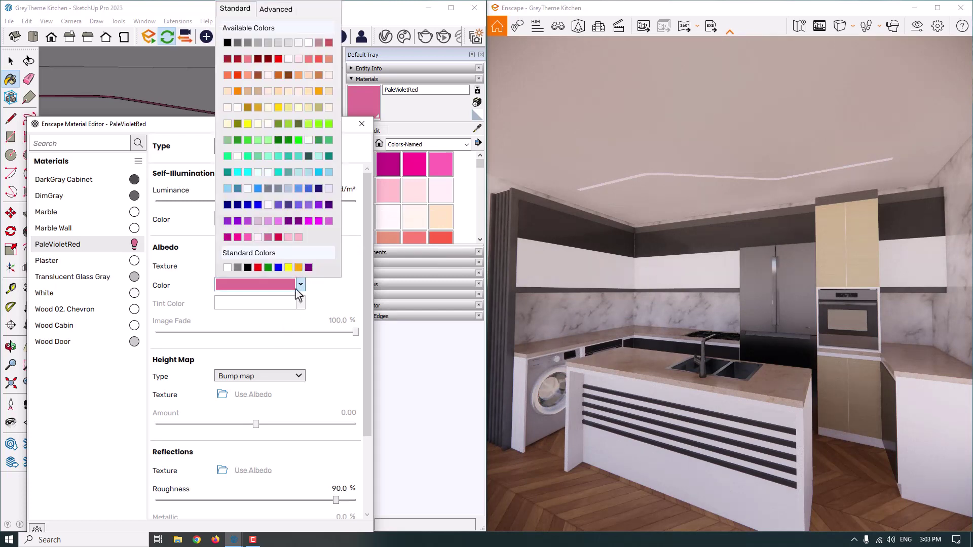
left_click(309, 42)
Try red as the ceiling strip's self-illumination color, and restore it to White
left_click(300, 218)
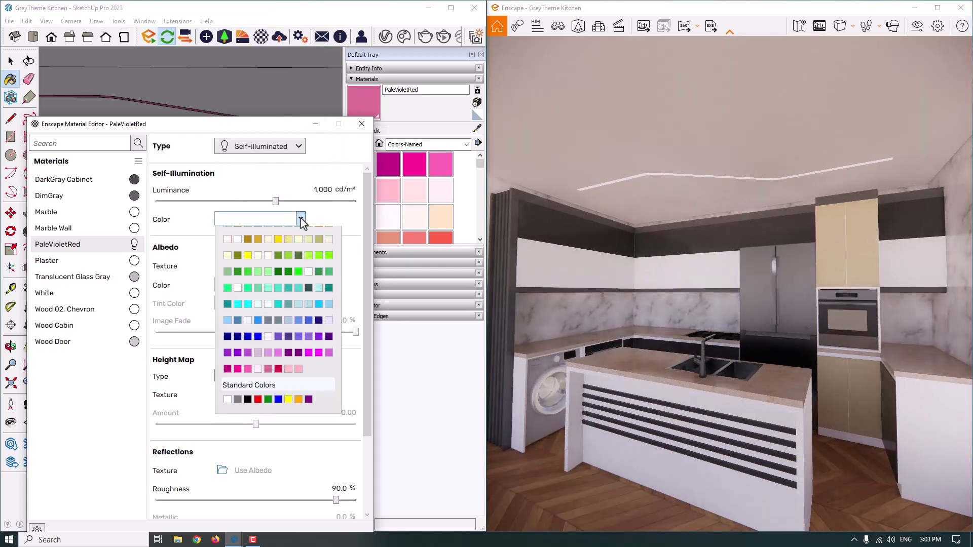
left_click(278, 285)
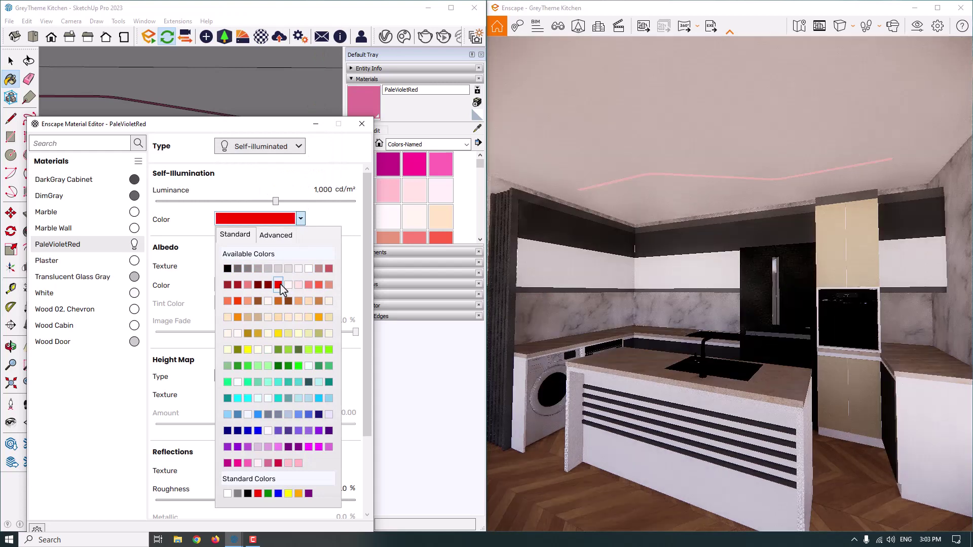
left_click(301, 219)
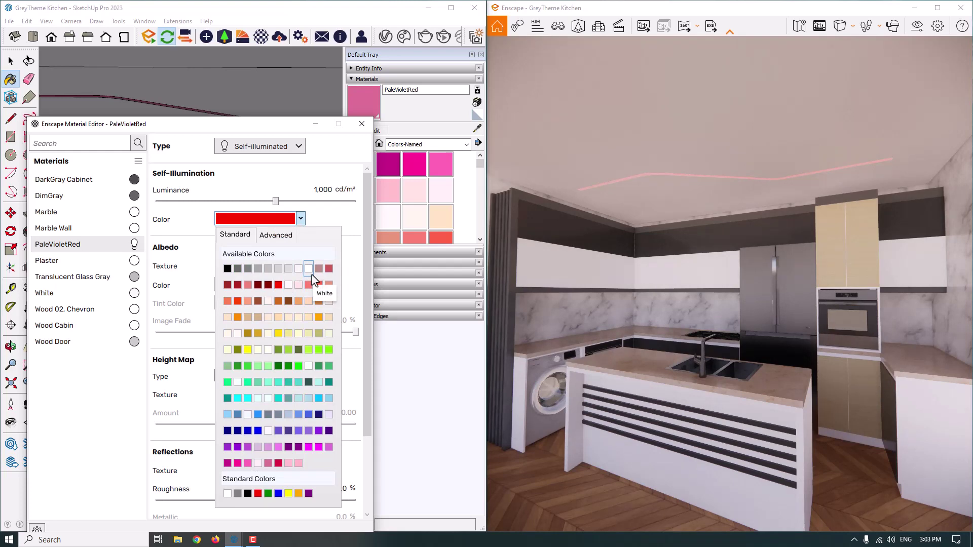
left_click(312, 274)
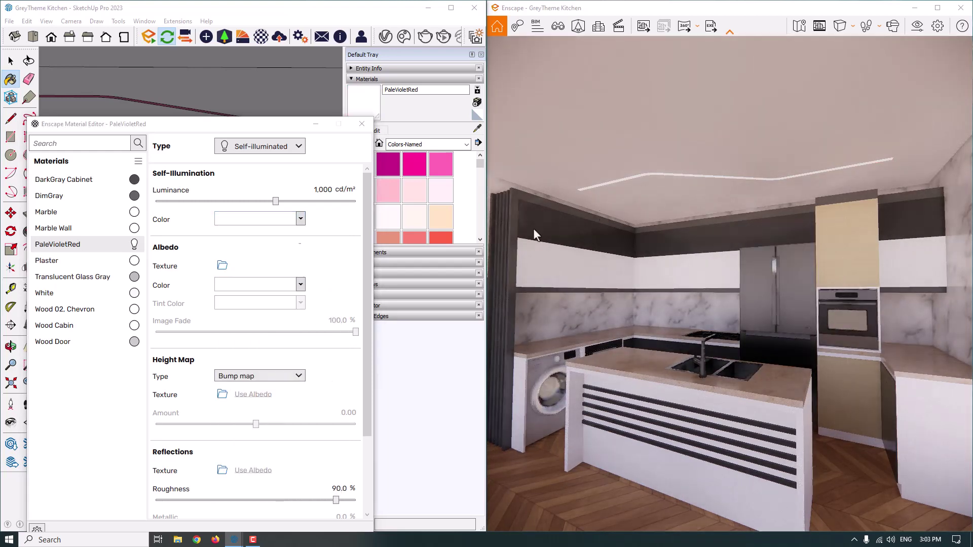
Resize the Plaster material's albedo texture through its explicit transformation, with a width of 2 m and a new height
left_click(61, 261)
left_click_drag(729, 284, 623, 283)
key("w")
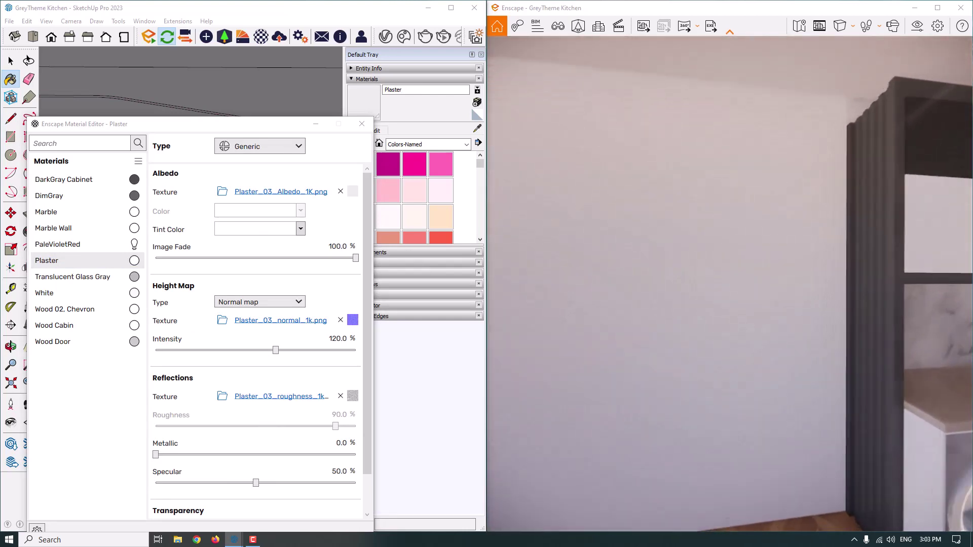
key("s")
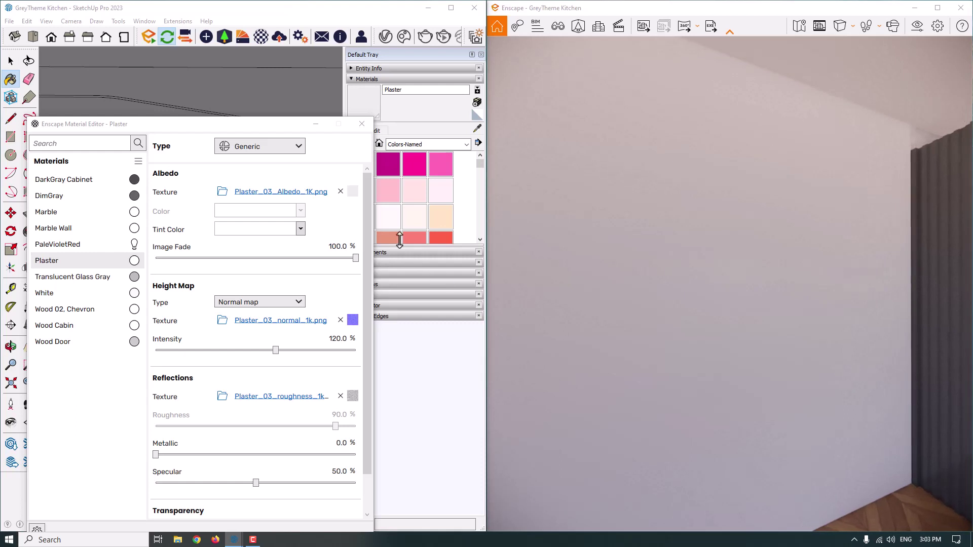
left_click(353, 193)
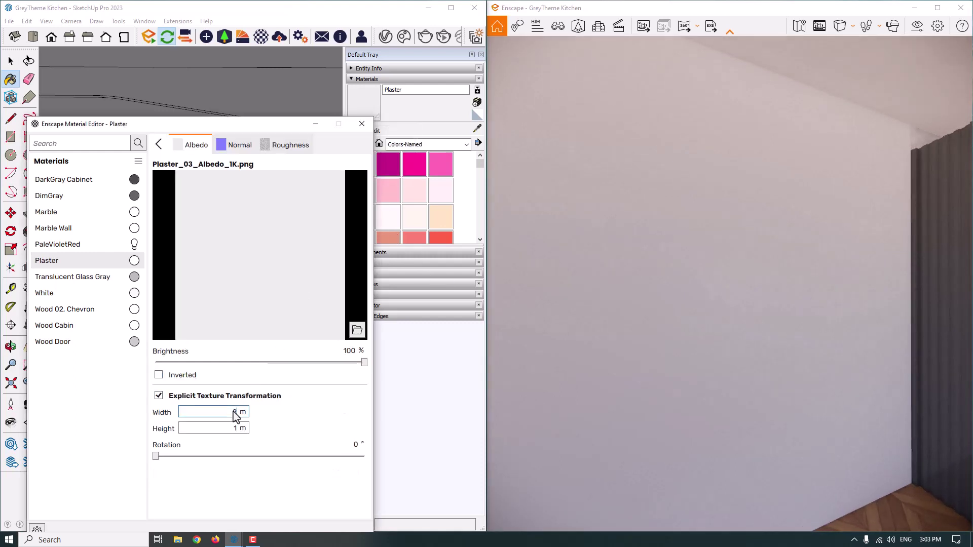
left_click(233, 429)
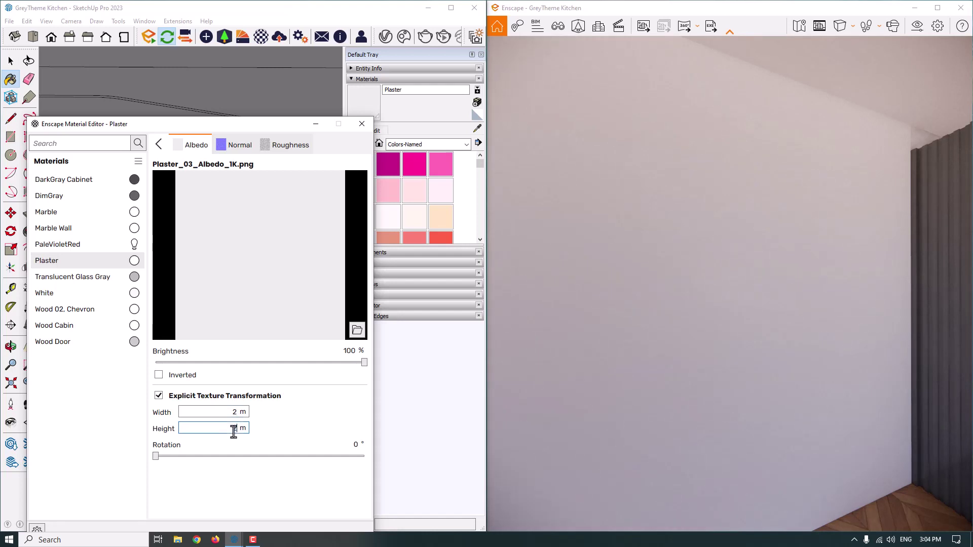
left_click(157, 145)
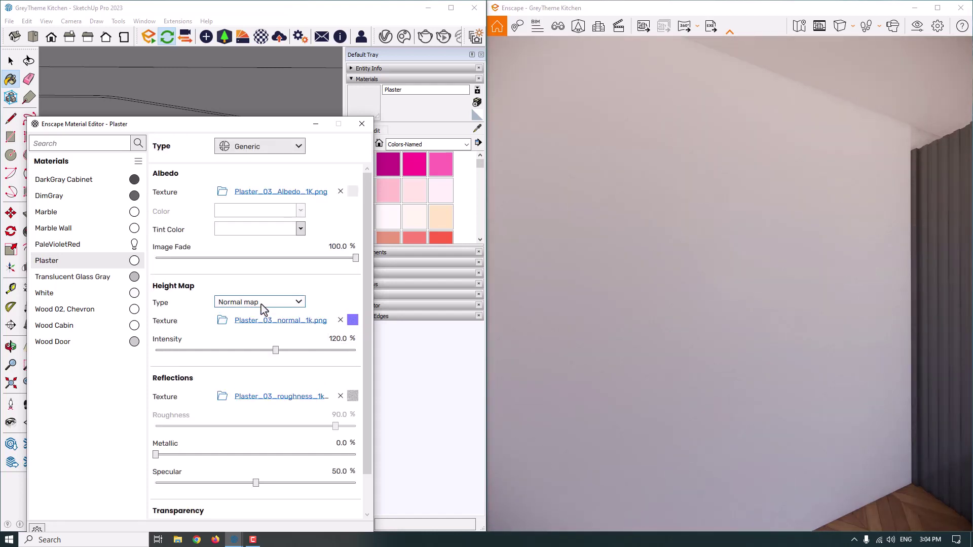
Set the Plaster material's normal map intensity to 166%
left_click(333, 338)
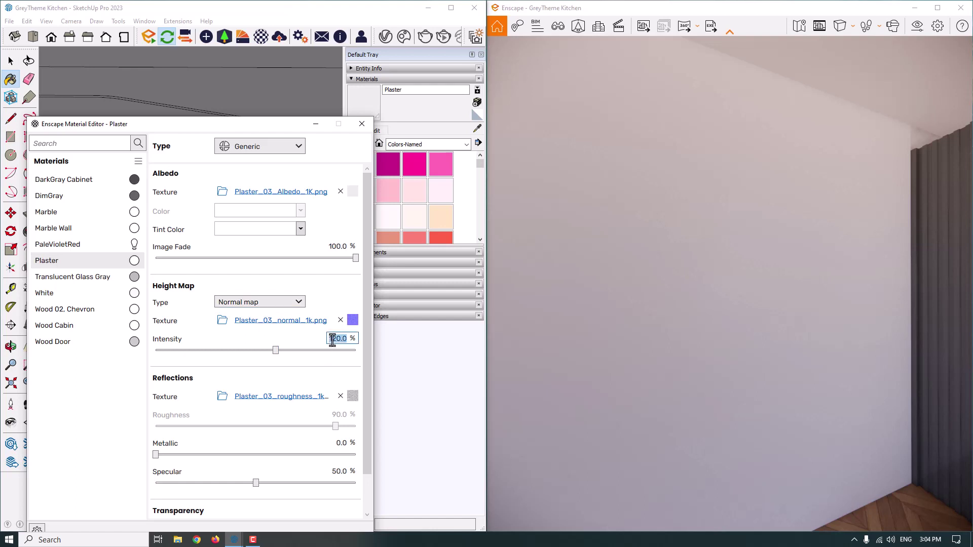
type("166")
key("Return")
Remove the Plaster material's roughness texture and set its roughness to 38%
left_click(341, 397)
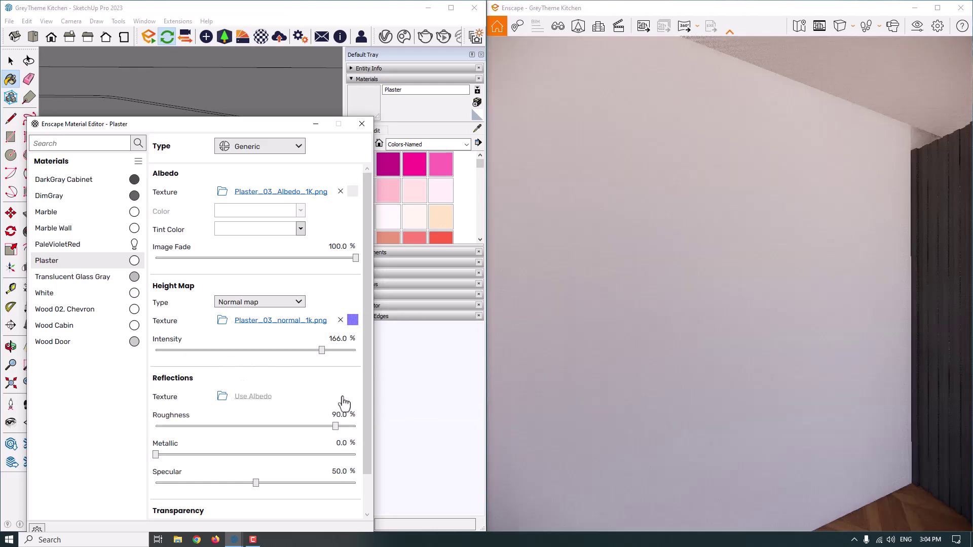
left_click(338, 414)
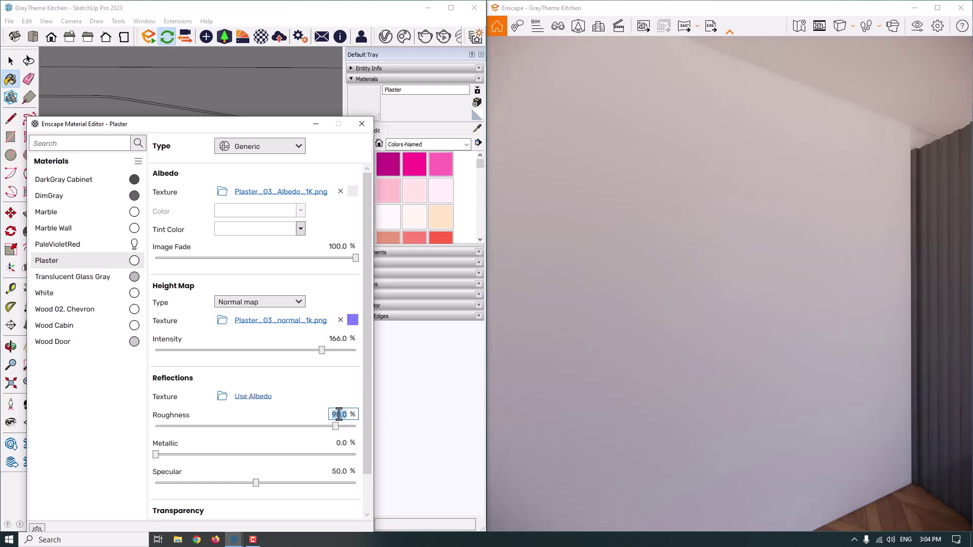
type("38")
key("Return")
Set the Plaster material's specular to 61%
left_click_drag(368, 375, 369, 443)
left_click(333, 429)
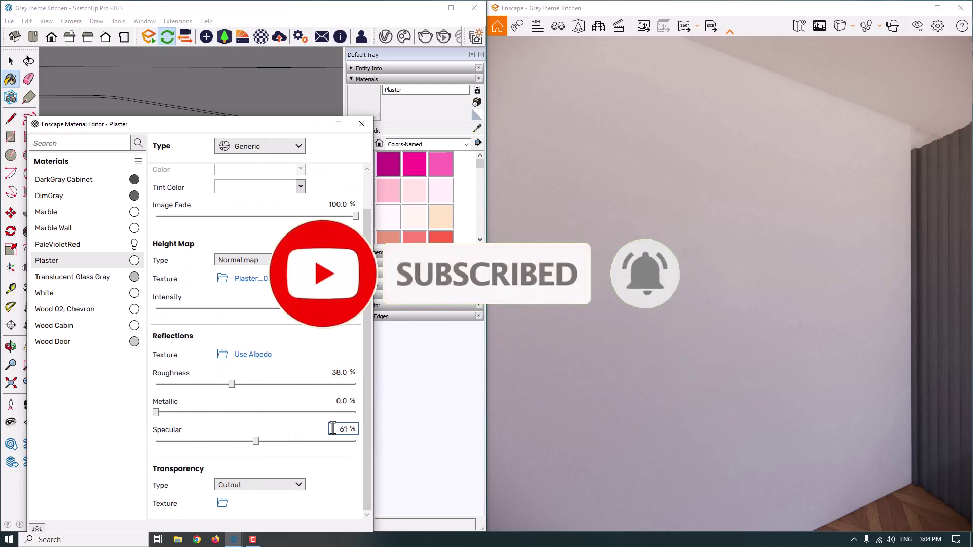
type("61")
key("Return")
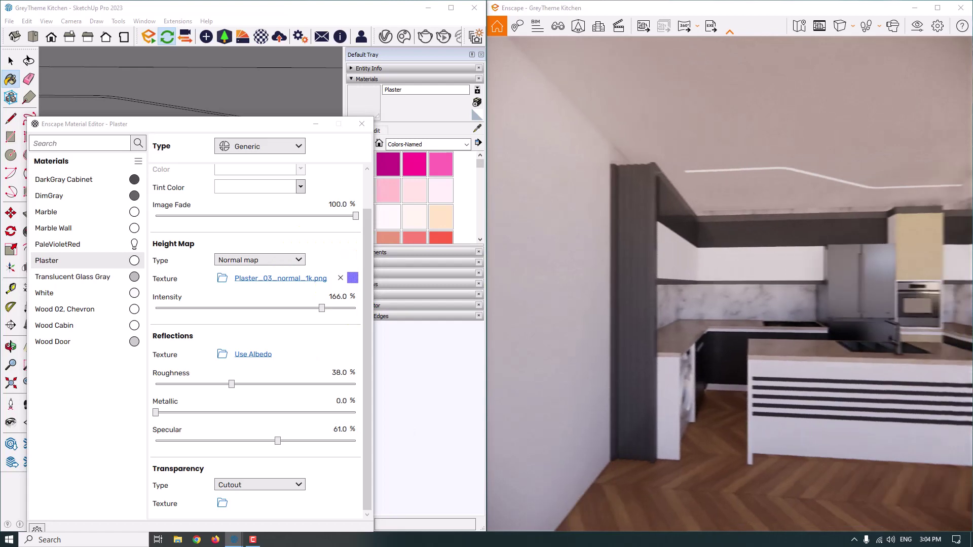
Inspect the white cabinets up close in the render and set the White material's roughness to 10%
left_click(72, 277)
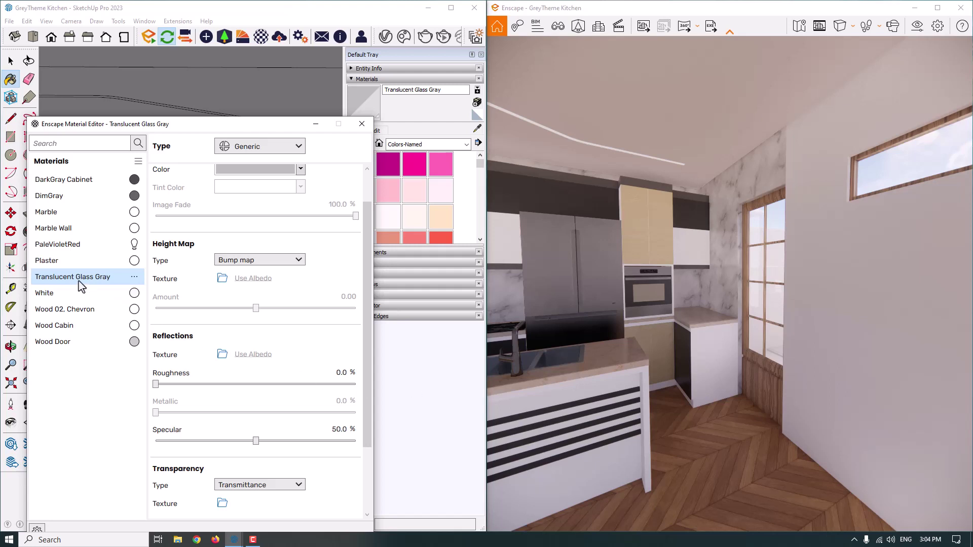
left_click(44, 293)
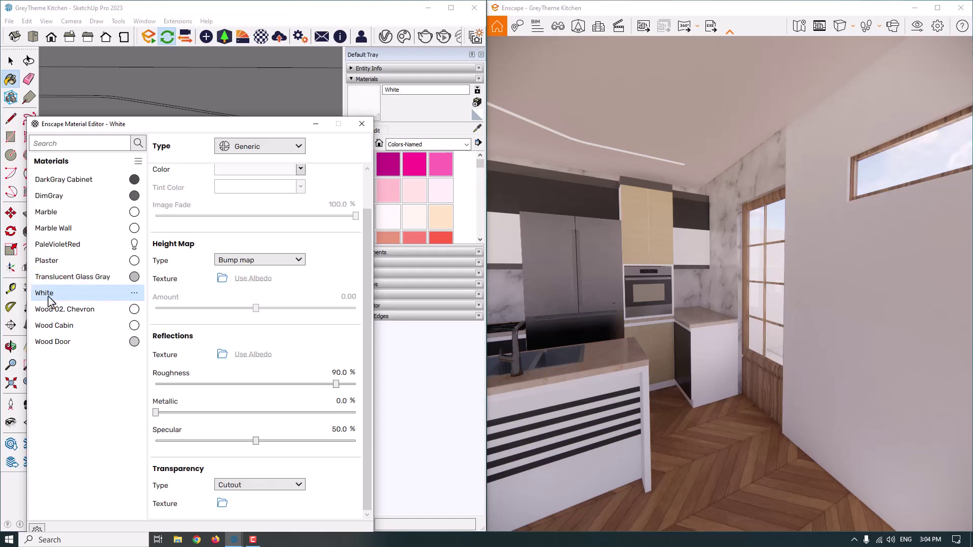
key("w")
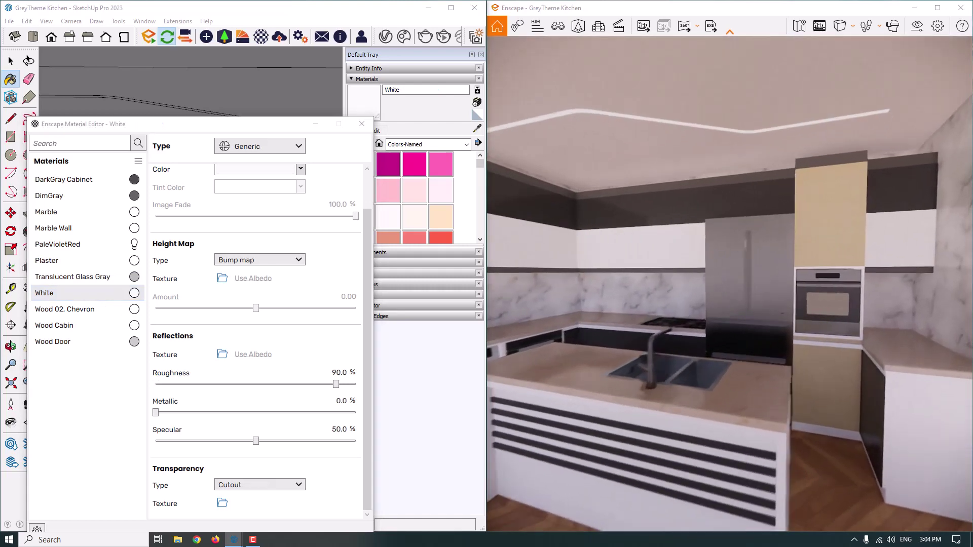
key("w")
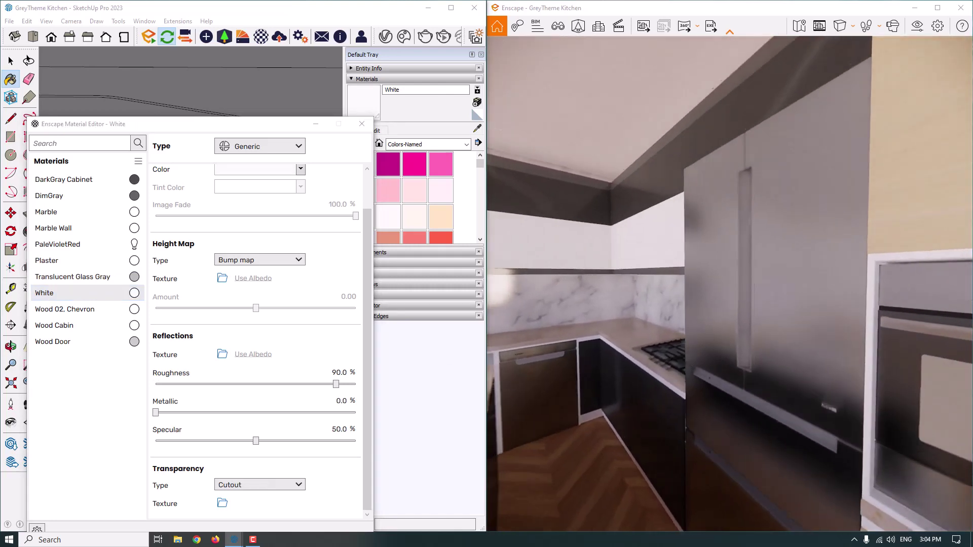
key("w")
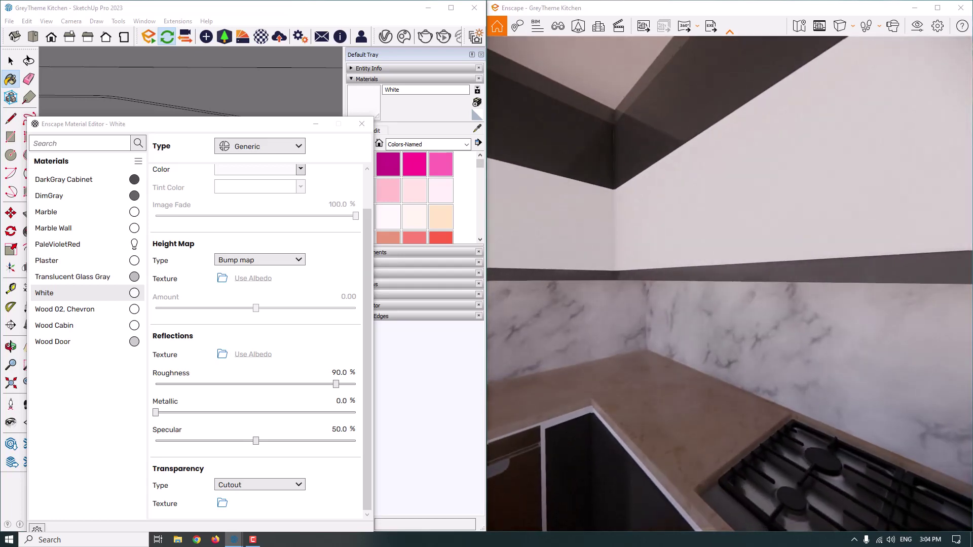
double_click(332, 372)
type("10")
Set the White material's specular to 60% and check the cabinets in the render
double_click(333, 429)
type("60")
key("Return")
left_click_drag(548, 388, 499, 385)
Remove the roughness texture from the Wood 02, Chevron floor material and set its roughness to 14%
left_click(64, 309)
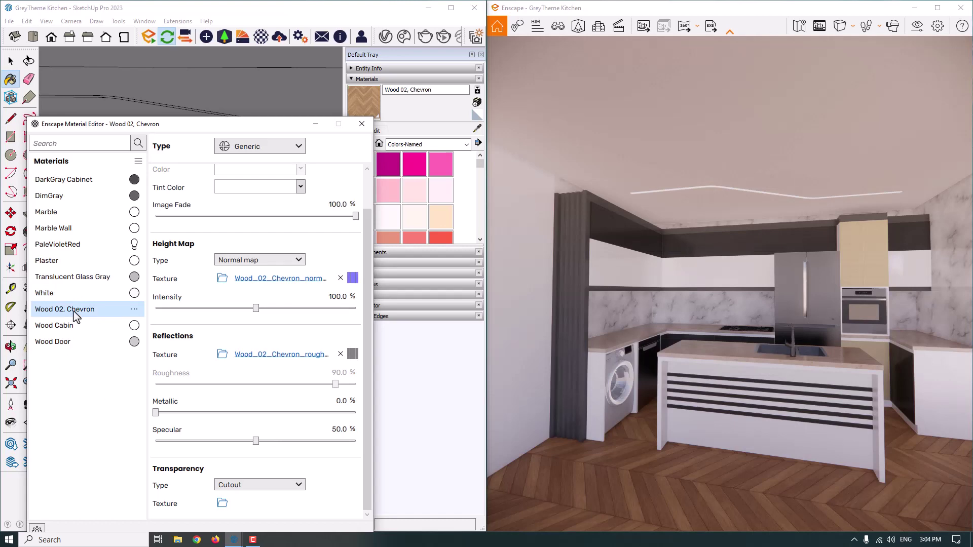
left_click_drag(534, 277, 582, 395)
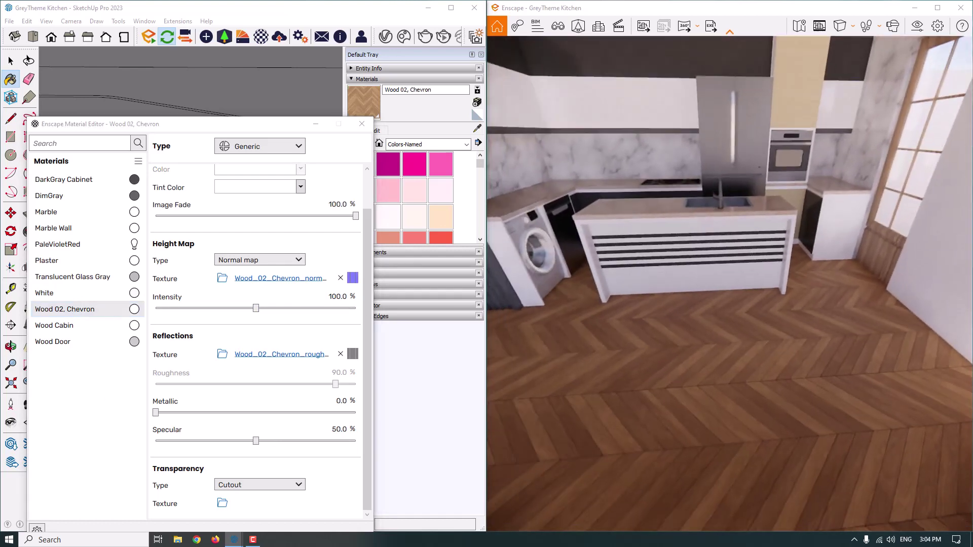
left_click(340, 353)
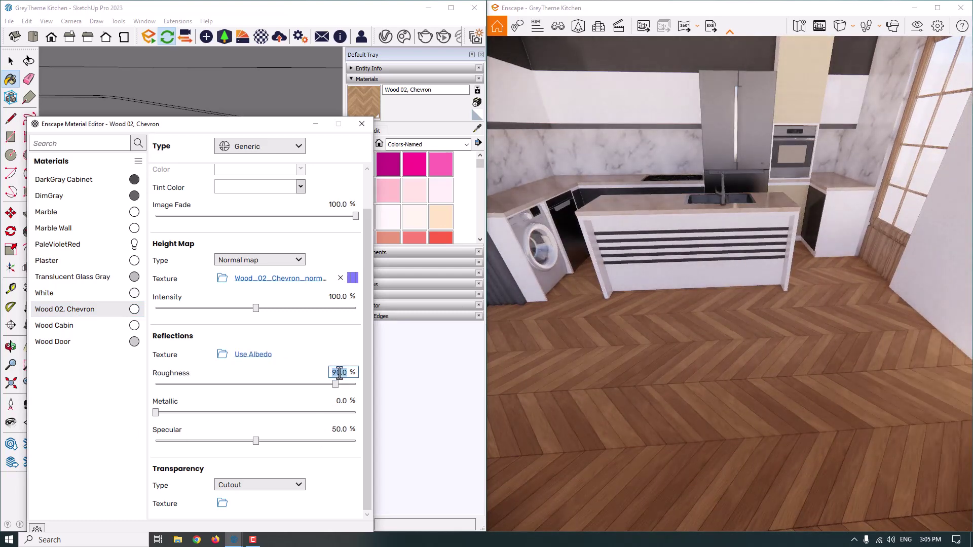
key("Return")
right_click_drag(841, 369, 811, 370)
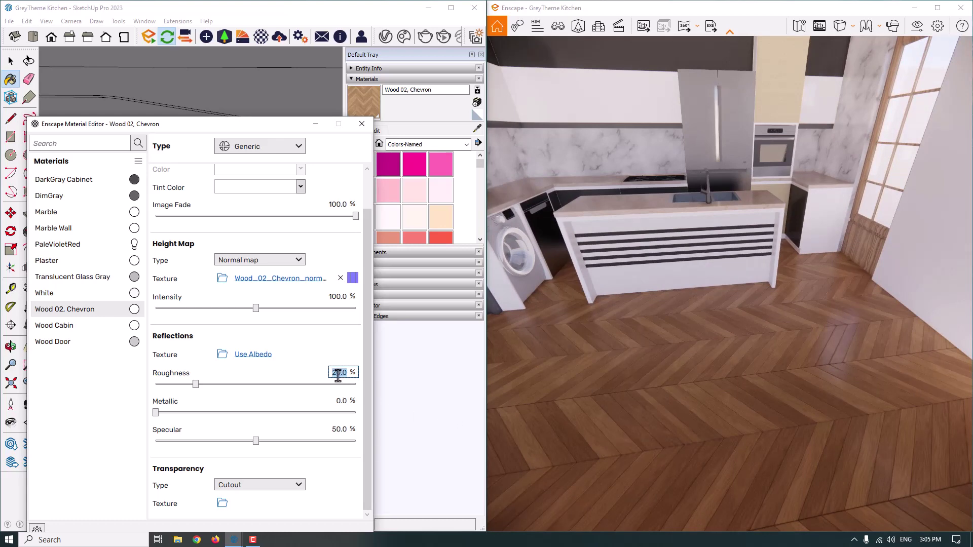
key("Return")
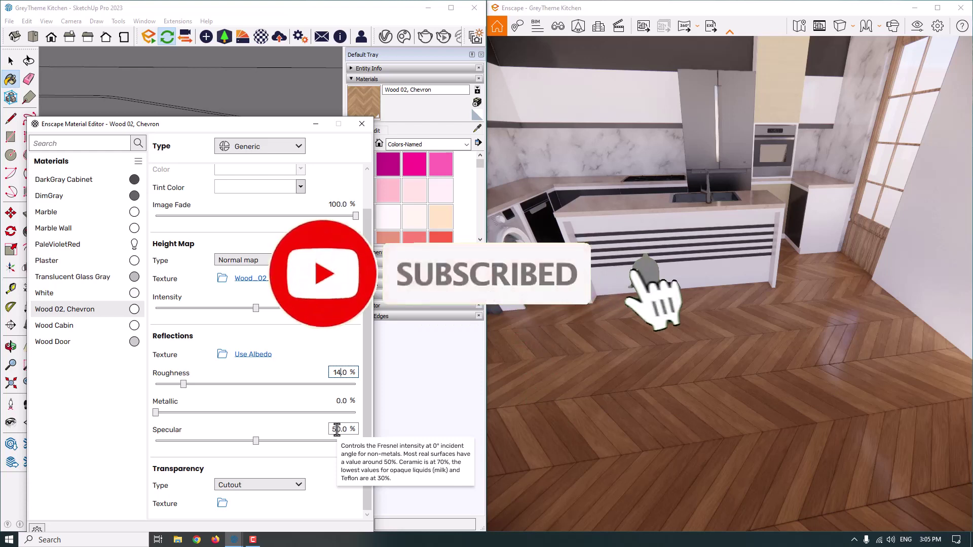
Set the Wood 02, Chevron material's specular to 70%
left_click(337, 429)
type("70")
key("Return")
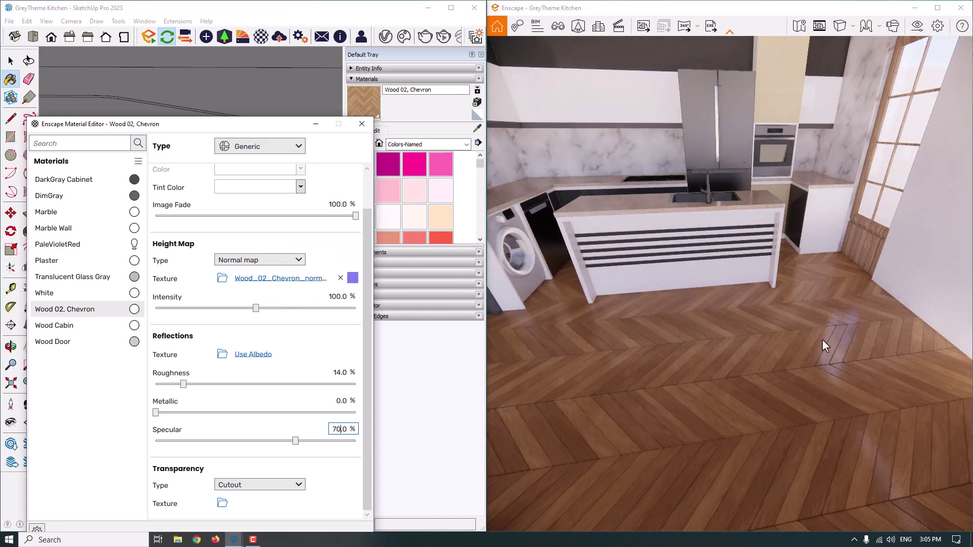
Try Displacement map as the chevron floor's height map type, and return it to Normal map
left_click(243, 261)
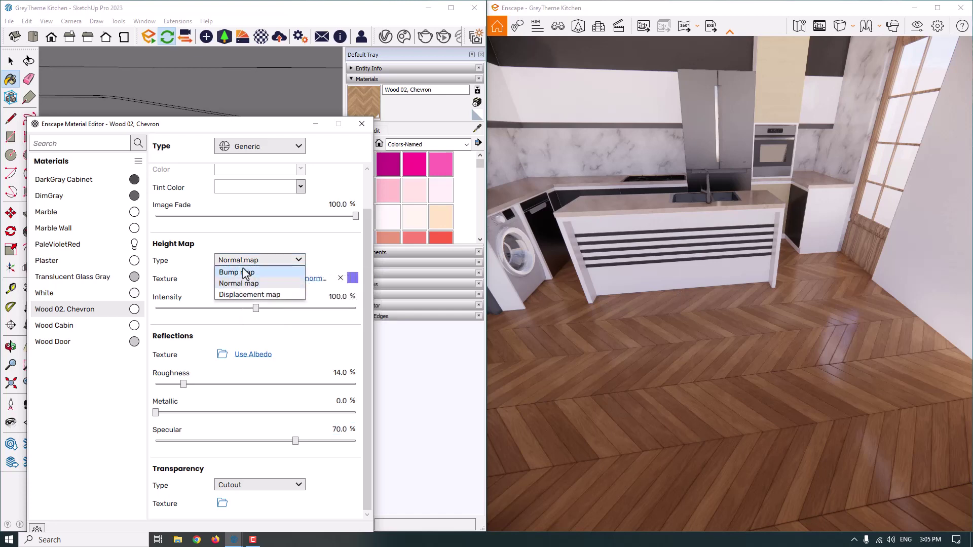
left_click(246, 293)
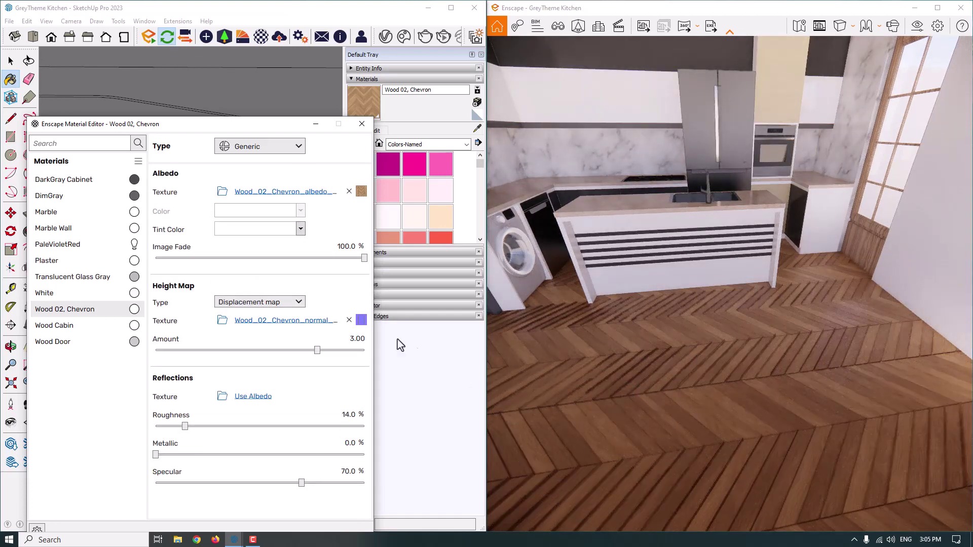
left_click(290, 303)
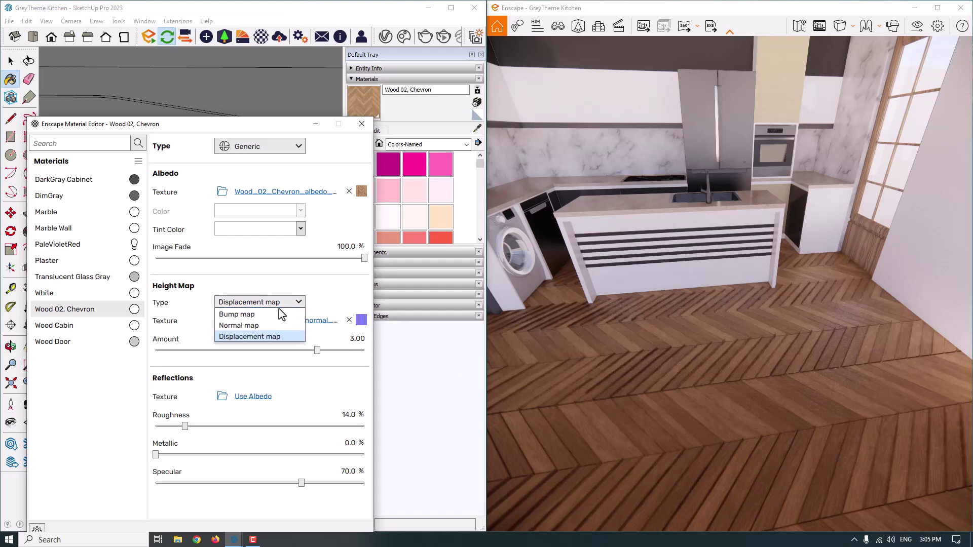
left_click(254, 326)
Set the Wood 02, Chevron material's normal map intensity to 128%
left_click(341, 339)
type("128")
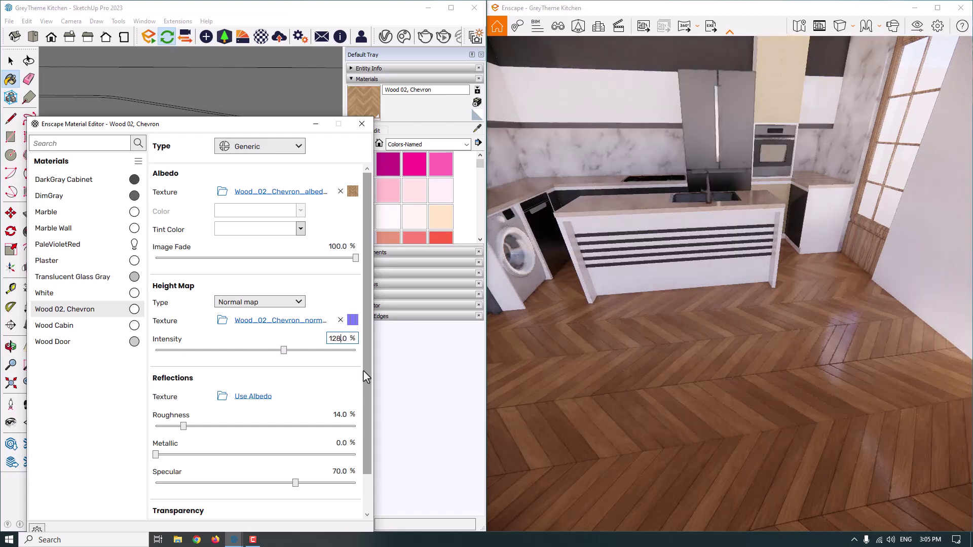
scroll(370, 391, "down", 2)
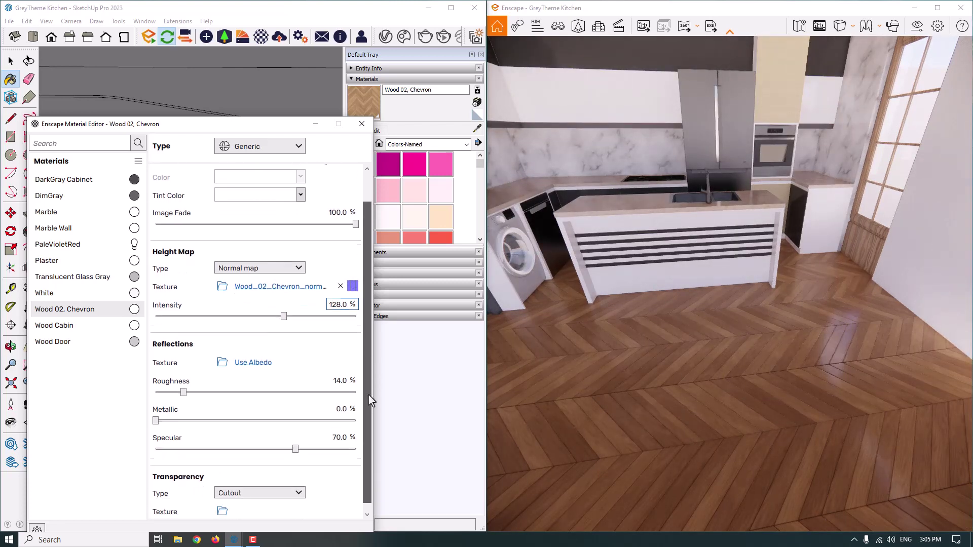
Inspect the tall wooden oven cabinet in the render and set the Wood Cabin material's normal map intensity to 134%
left_click(92, 326)
left_click_drag(712, 271, 676, 190)
key("w")
key("s")
key("w")
key("w")
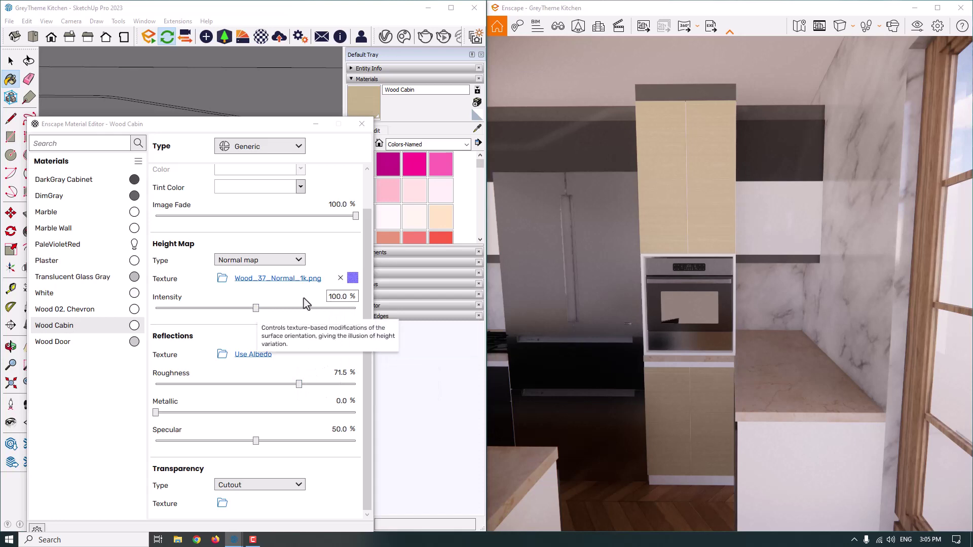
left_click(344, 295)
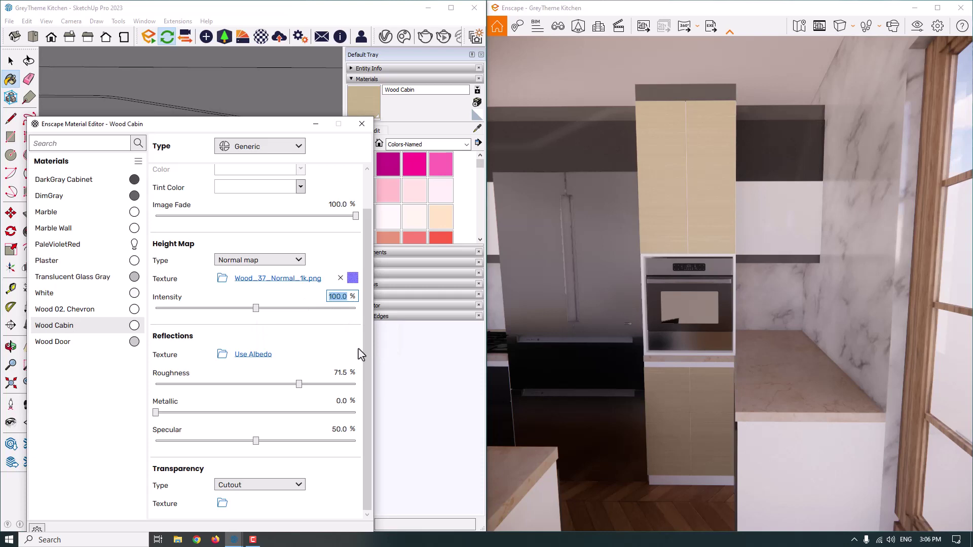
type("134")
key("Return")
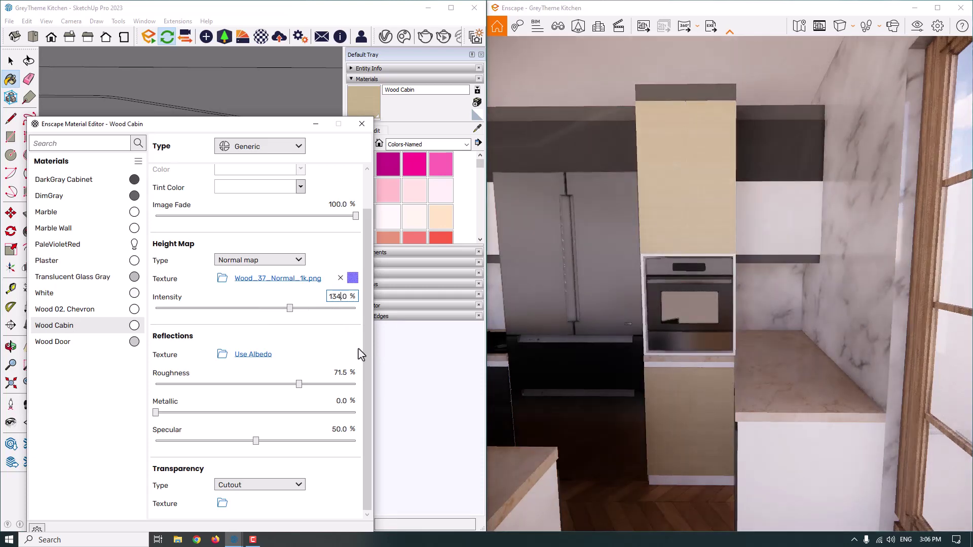
Set the Wood Cabin material's roughness to 10% and its specular to 60%
left_click(341, 372)
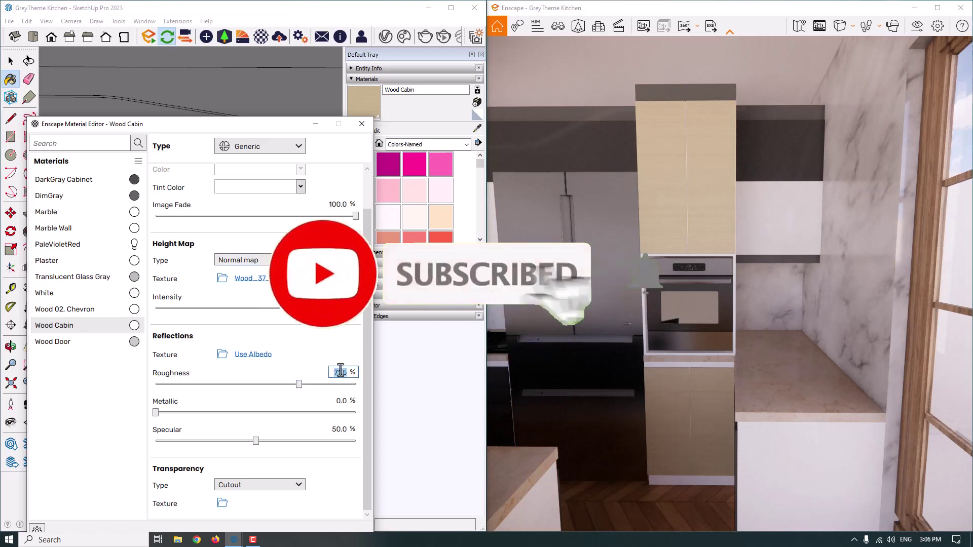
type("10")
key("Return")
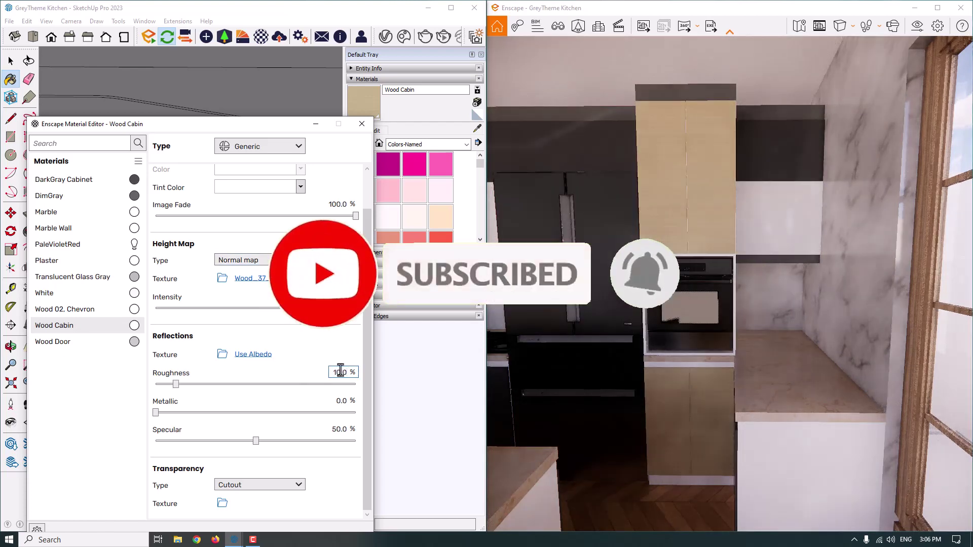
left_click(338, 429)
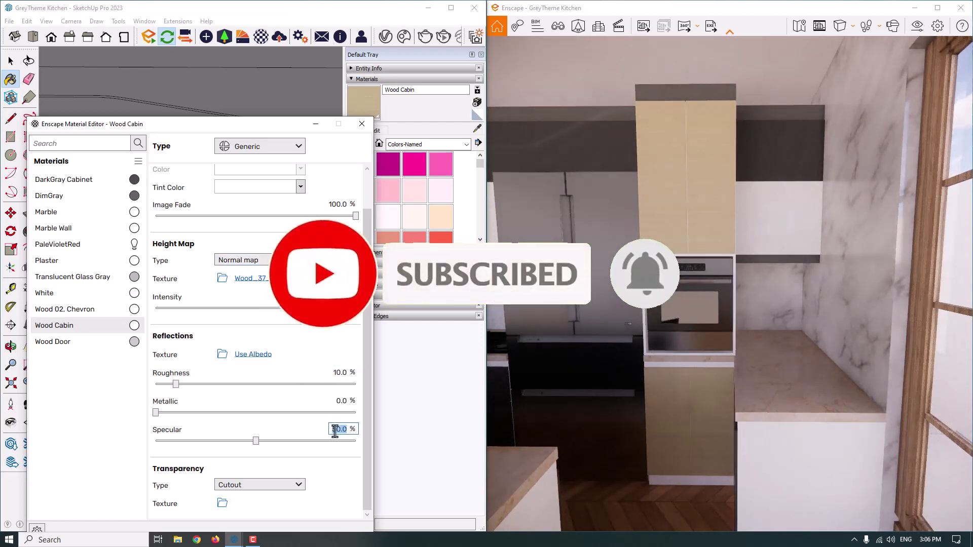
type("60")
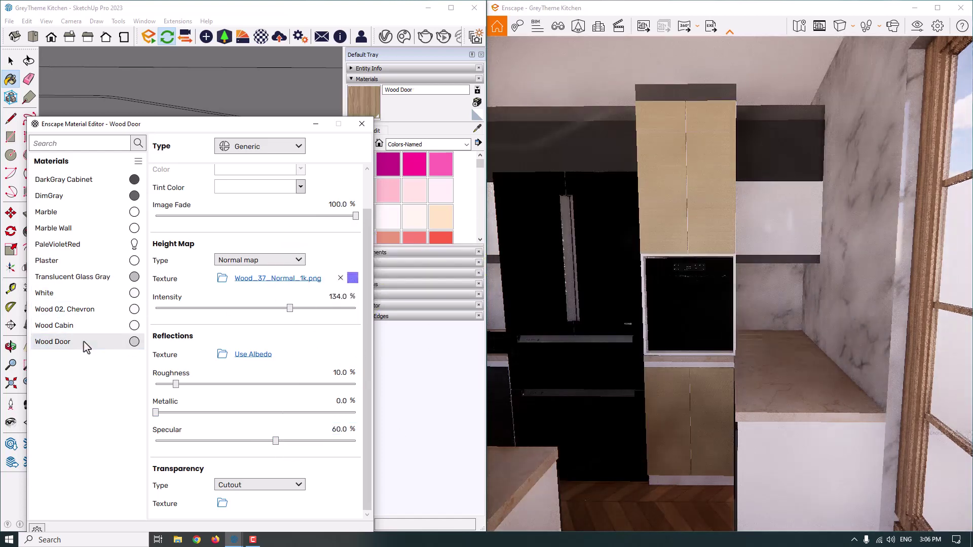
Close the material editor, maximize the Enscape render window and move back to frame the whole kitchen from the front
left_click(86, 342)
left_click(362, 124)
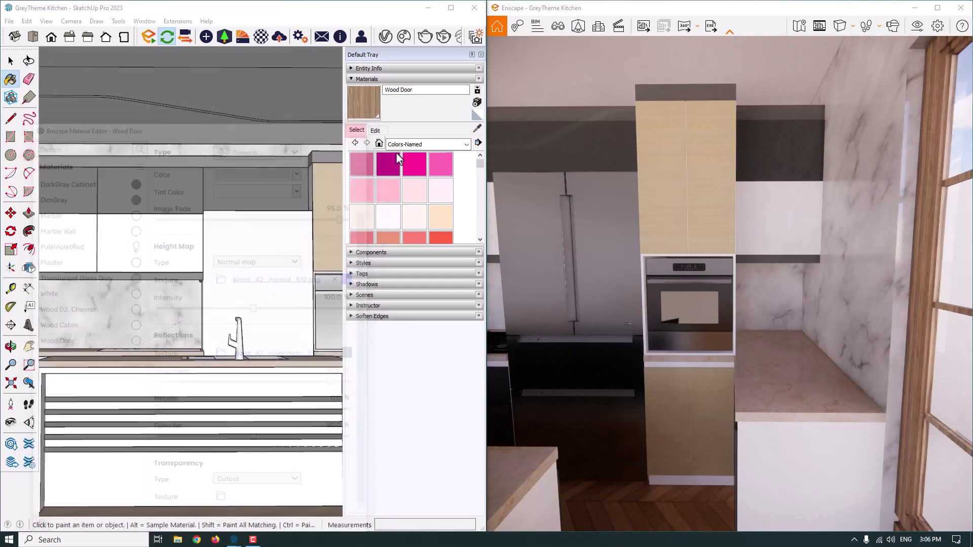
left_click(937, 7)
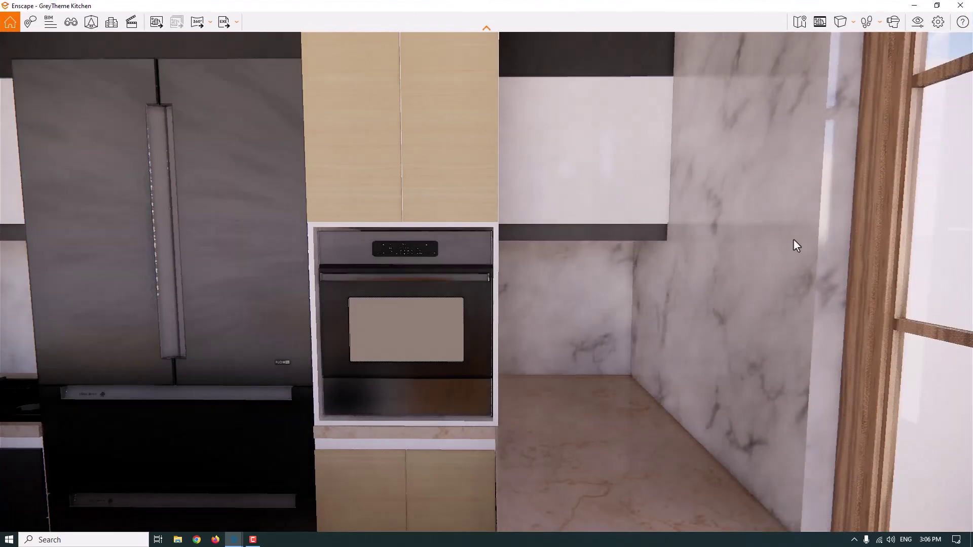
key("s")
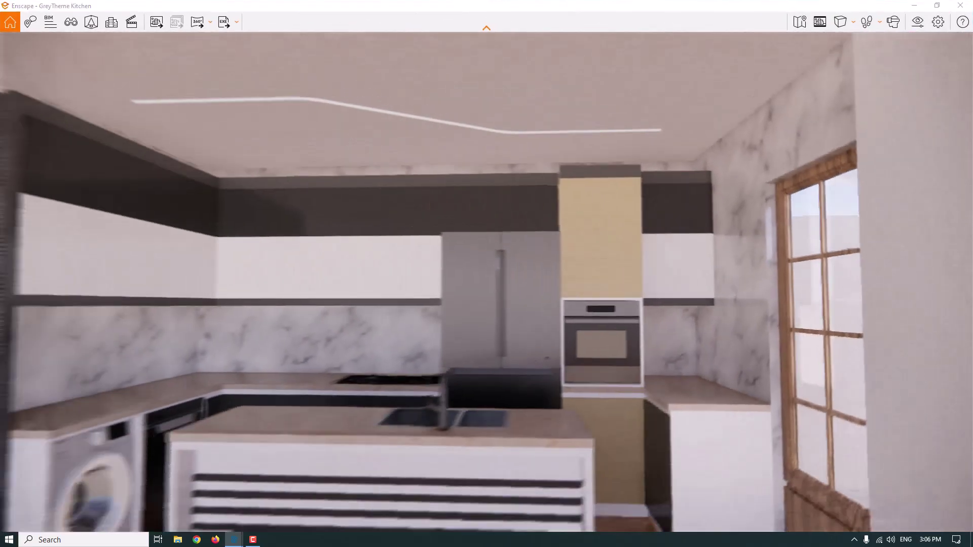
key("w")
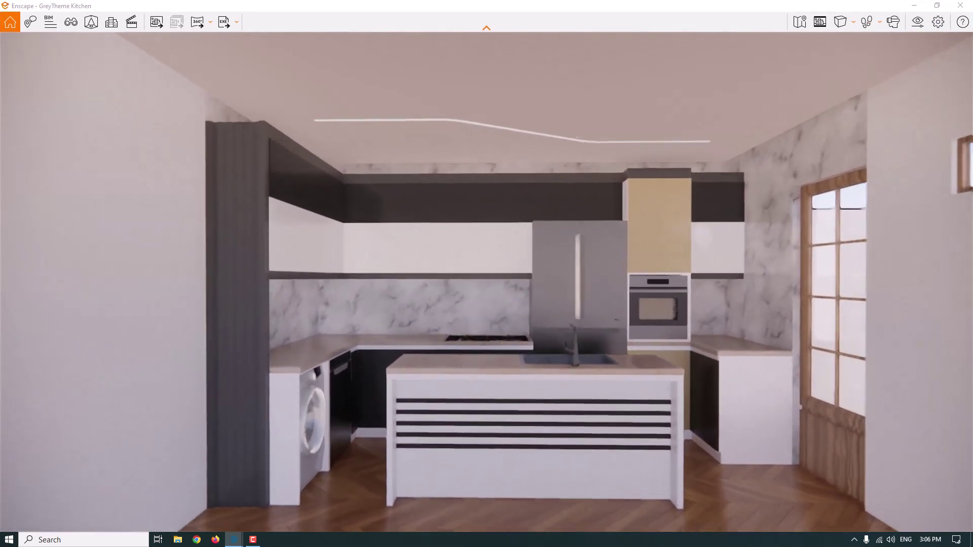
Raise the rendering quality in the visual settings and close the settings
left_click(919, 23)
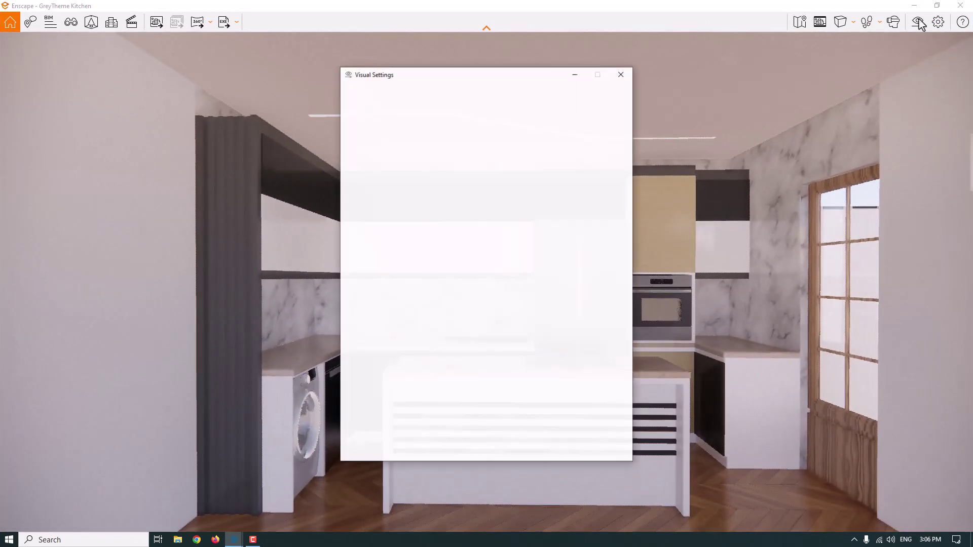
left_click_drag(463, 412, 534, 411)
left_click(621, 74)
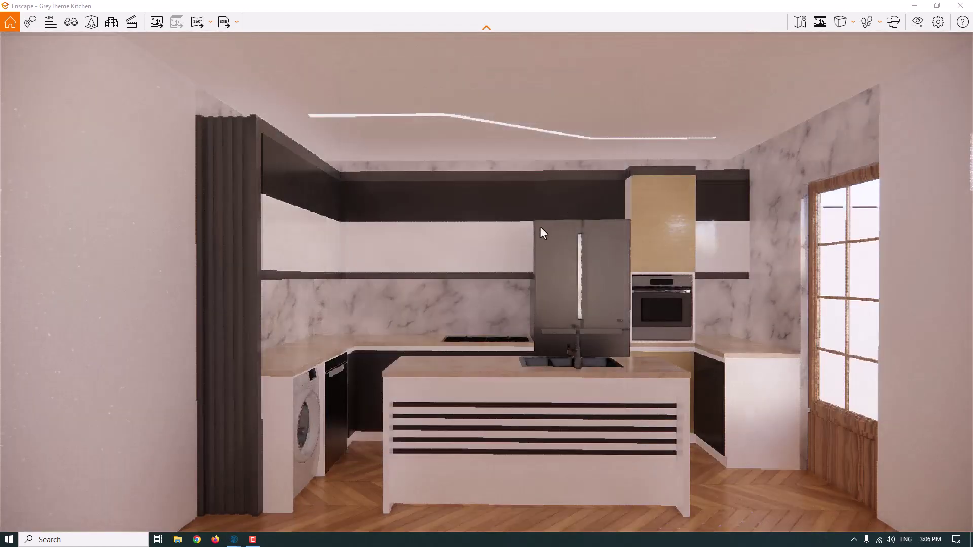